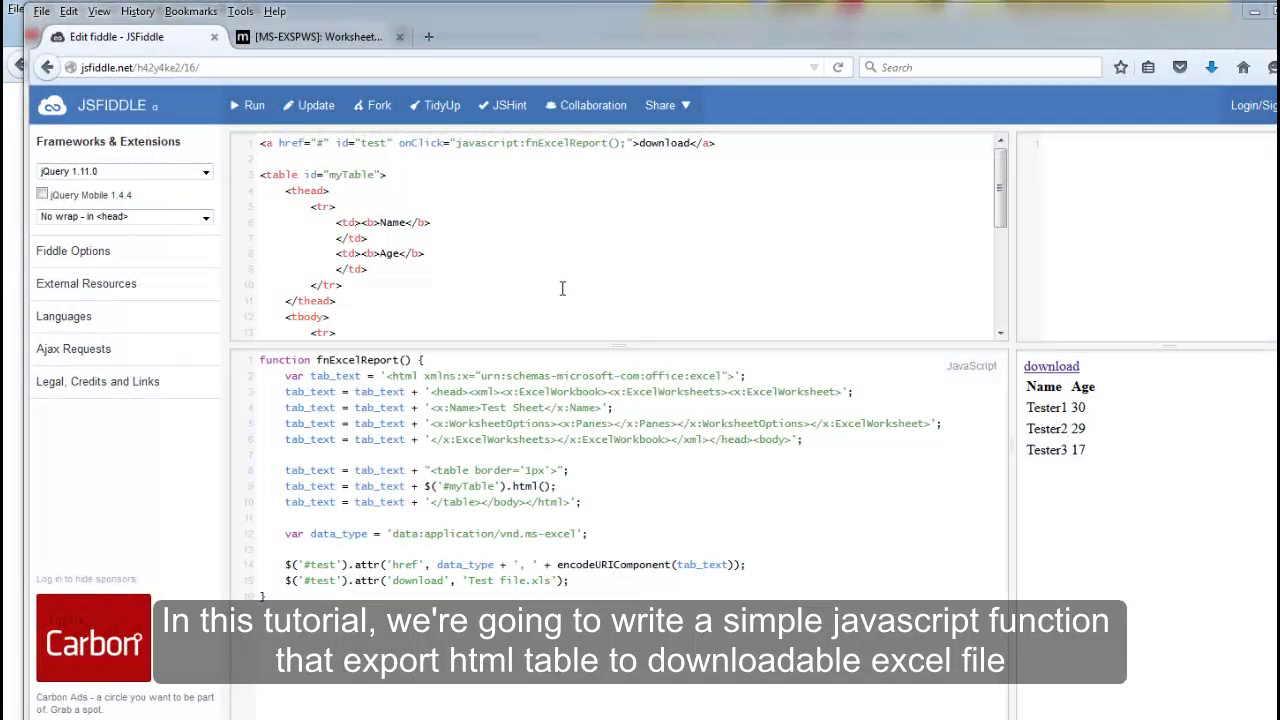
Highlight the myTable HTML markup and the rendered Name and Age table in the result.
mouse_move(260, 174)
mouse_down()
mouse_move(420, 256)
mouse_move(443, 283)
mouse_up()
scroll(443, 280, down, 3)
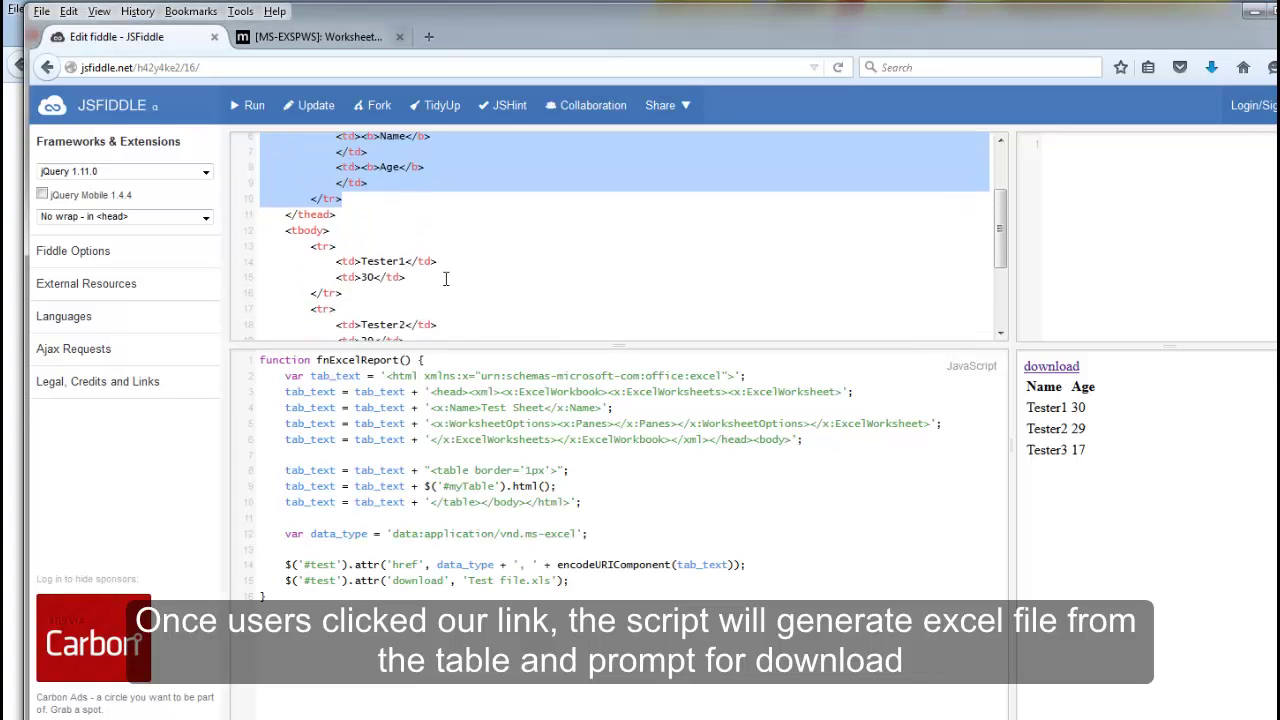
scroll(443, 279, down, 2)
scroll(390, 266, down, 2)
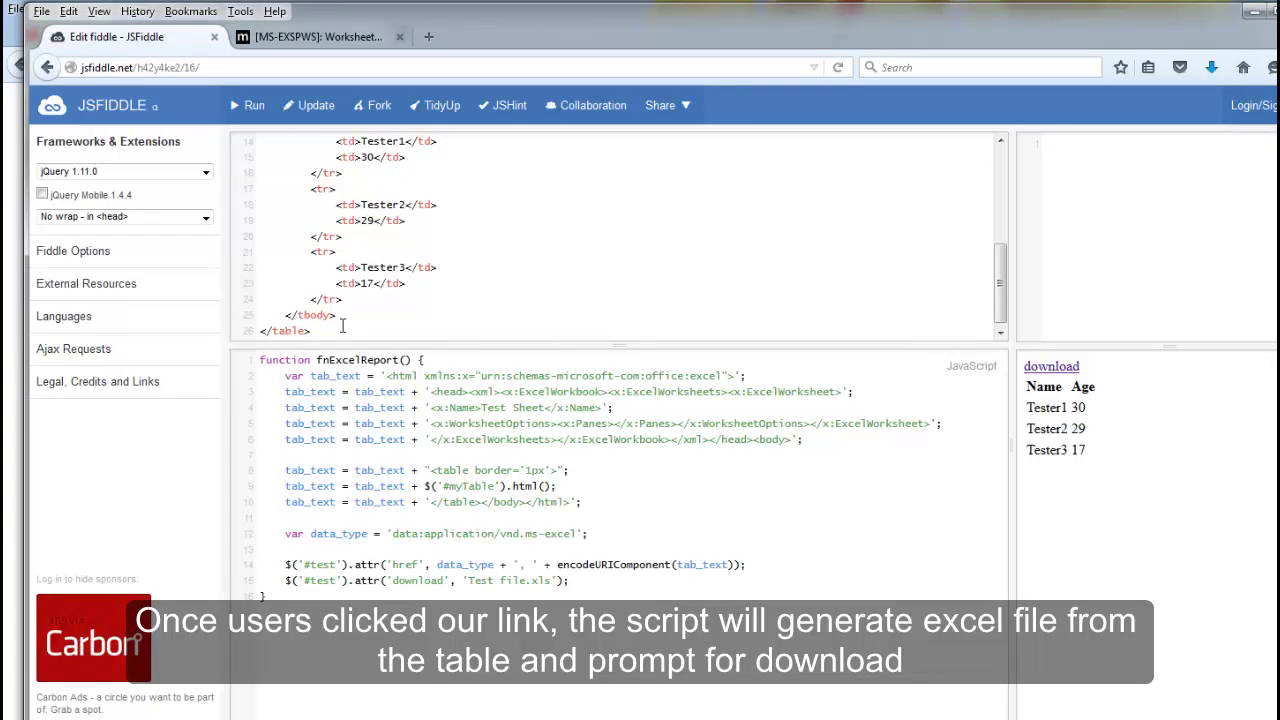
scroll(390, 294, up, 5)
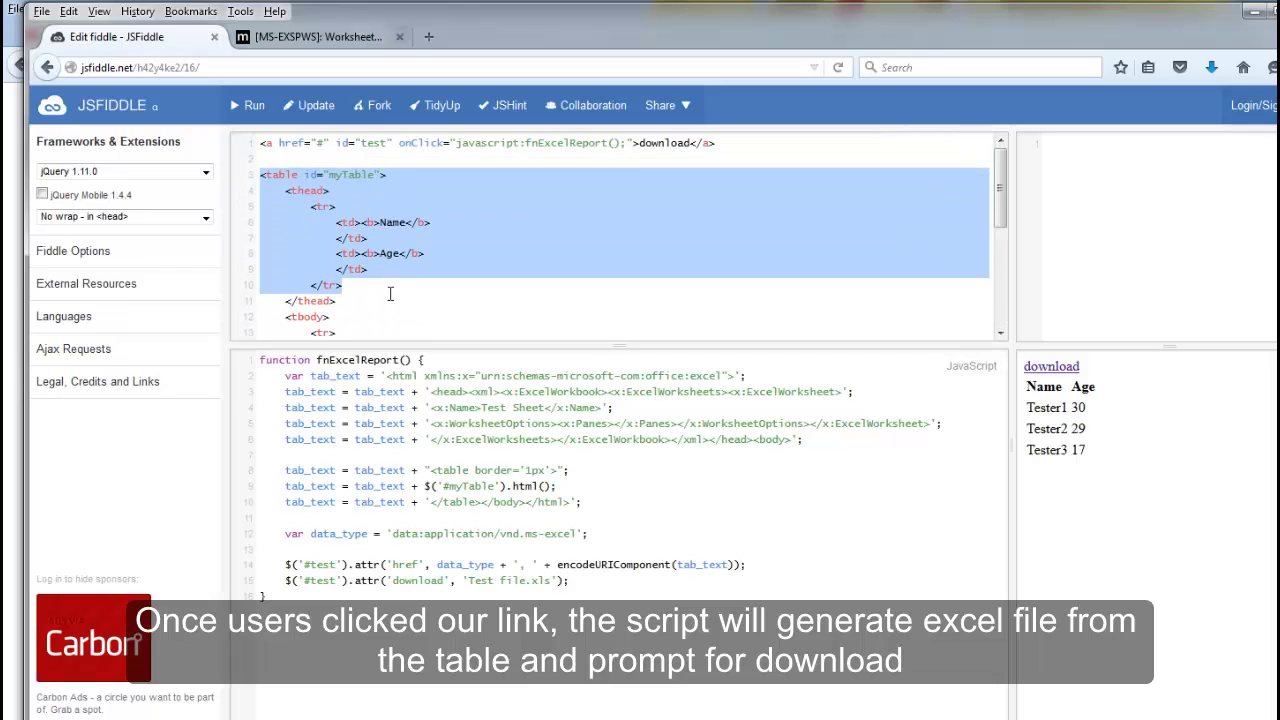
click(1100, 464)
drag(1099, 463, 1233, 386)
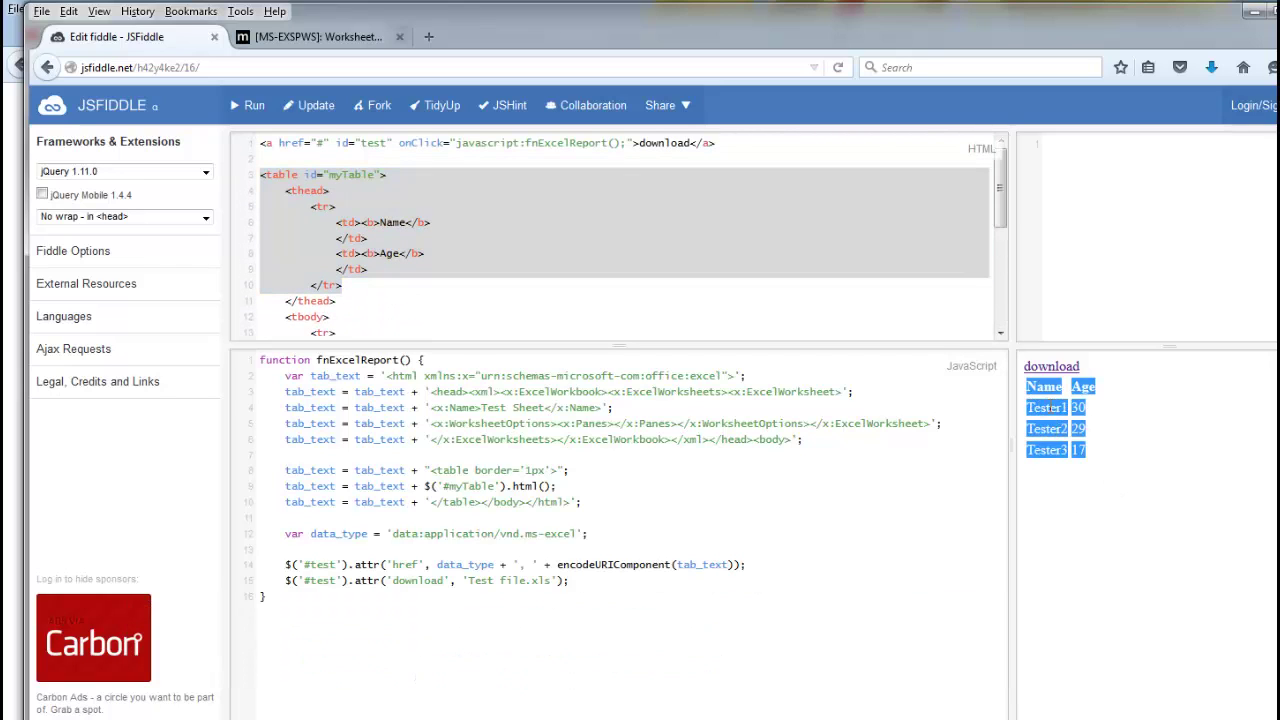
click(649, 459)
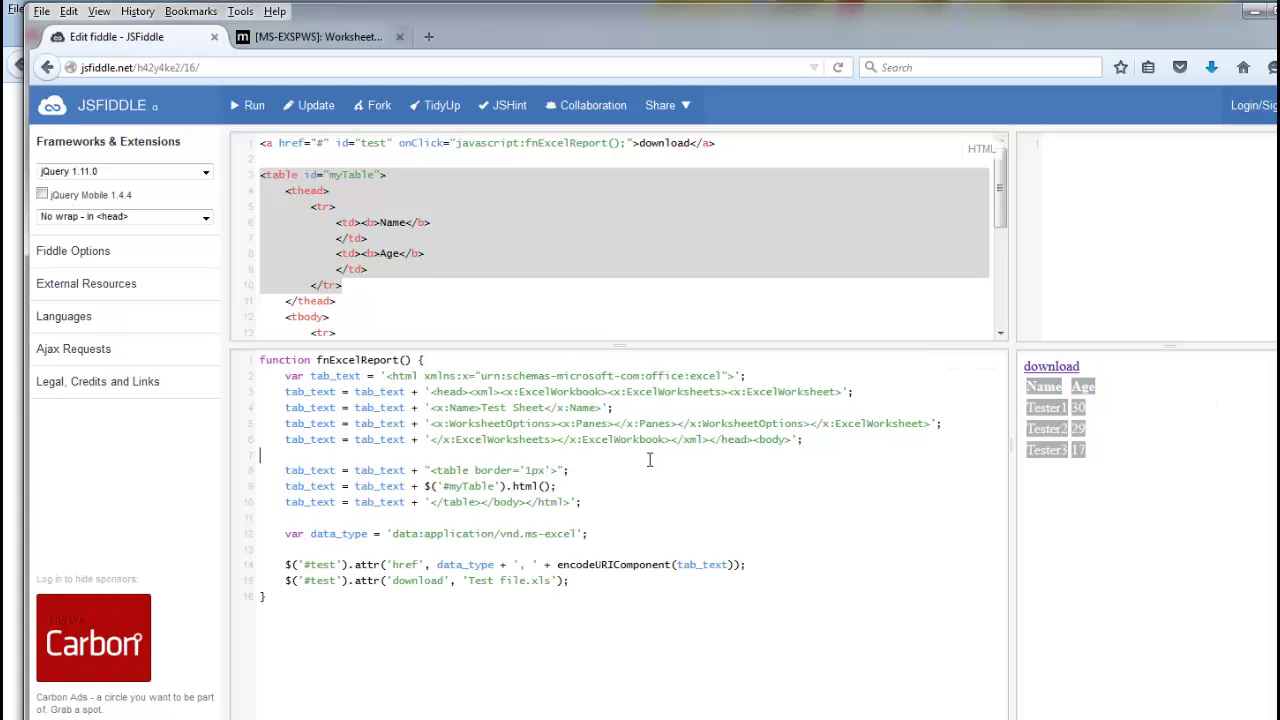
click(447, 175)
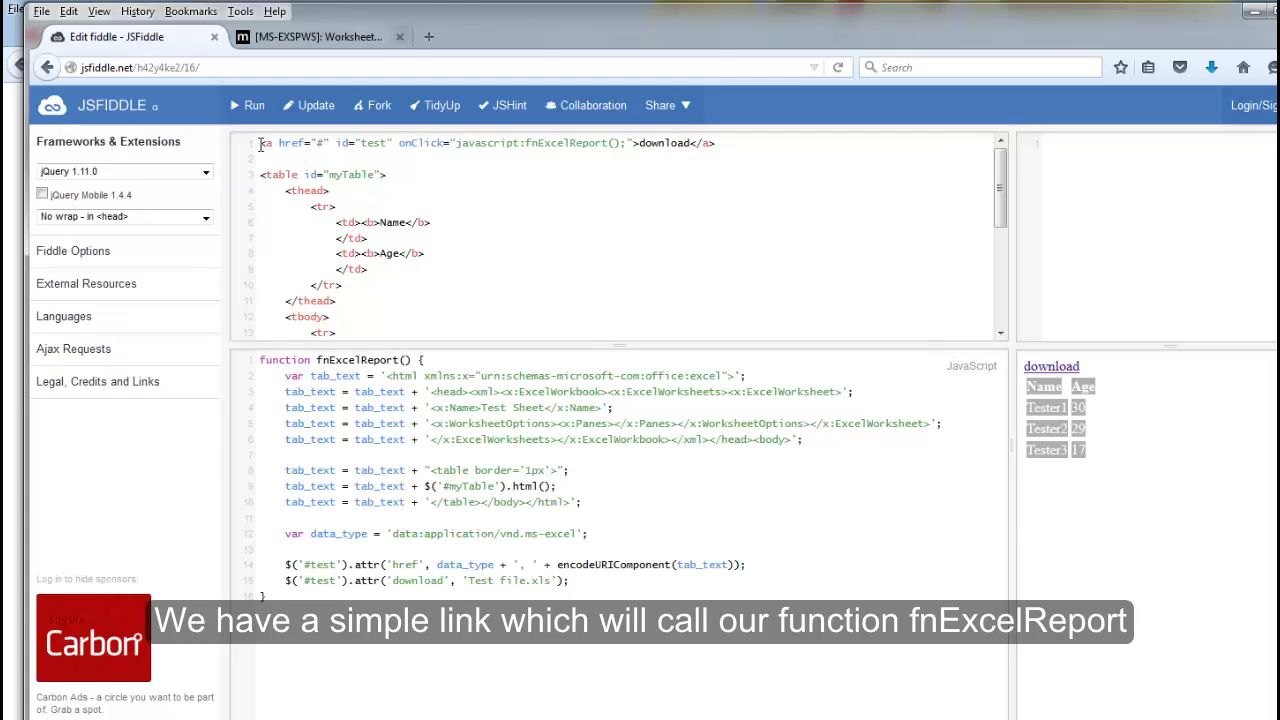
Highlight the download link, its fnExcelReport onClick call, the function name, and tab_text's Excel header lines.
drag(266, 143, 705, 142)
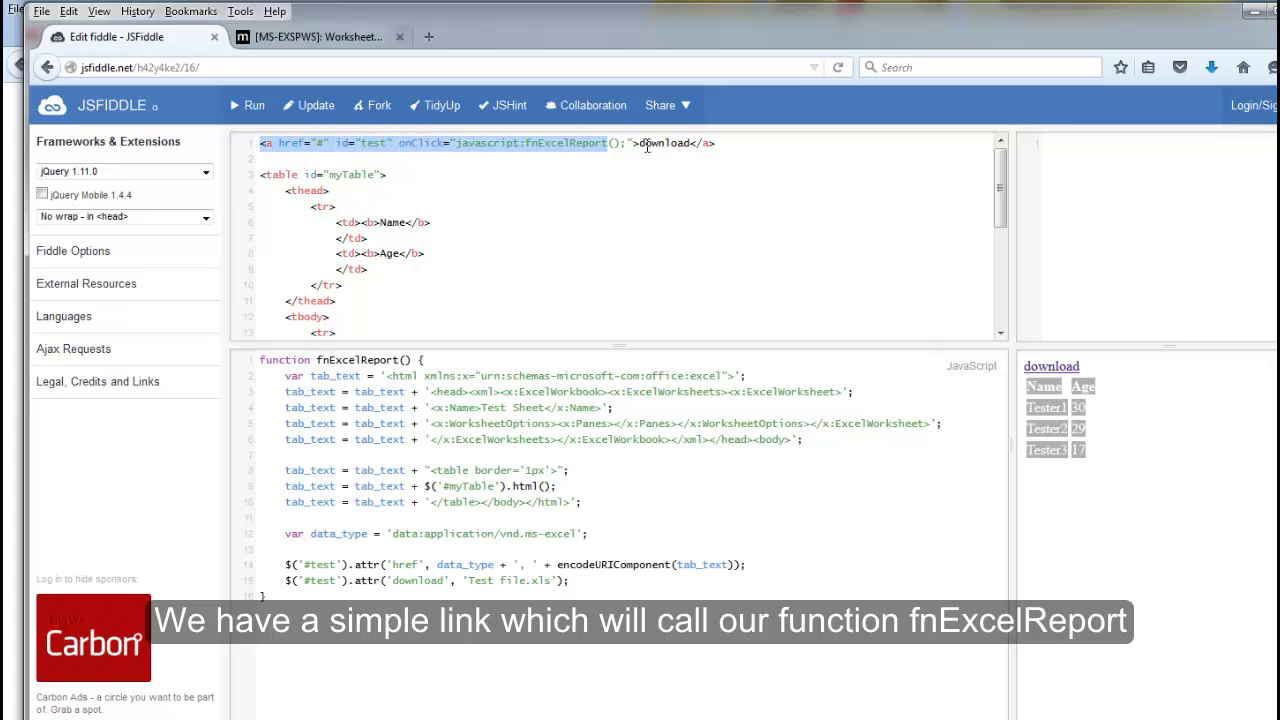
click(582, 156)
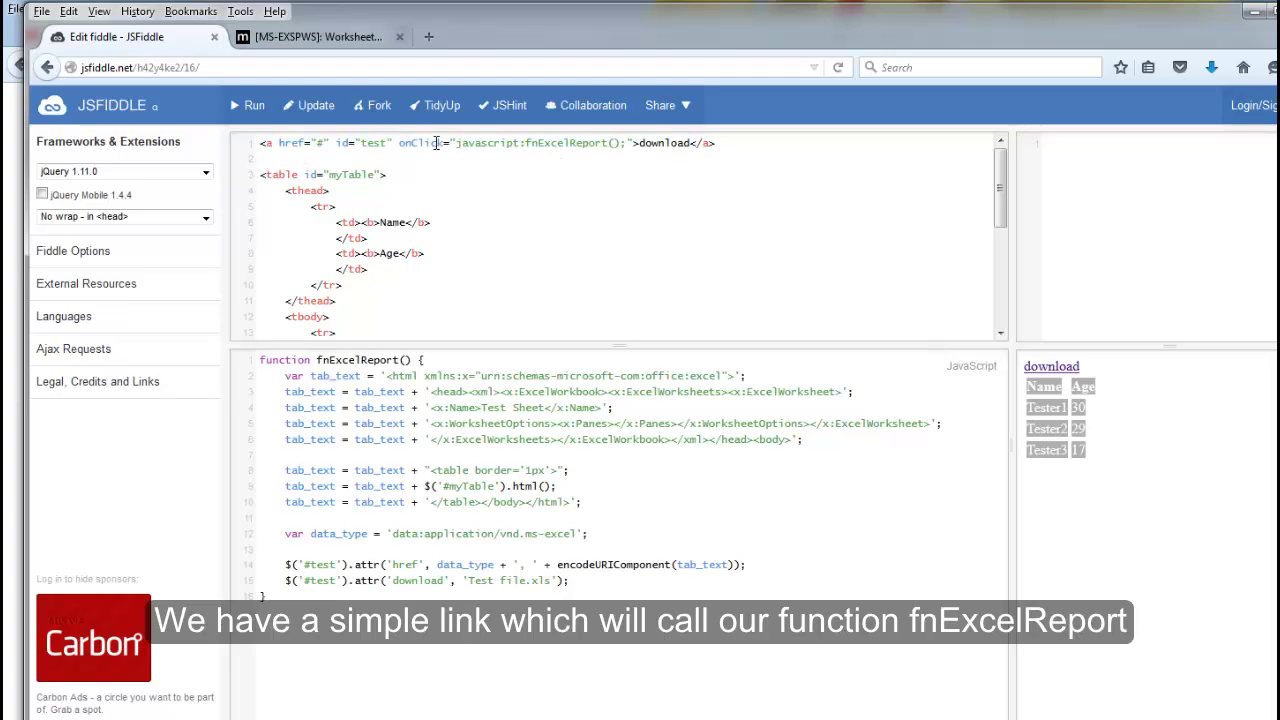
drag(431, 143, 612, 143)
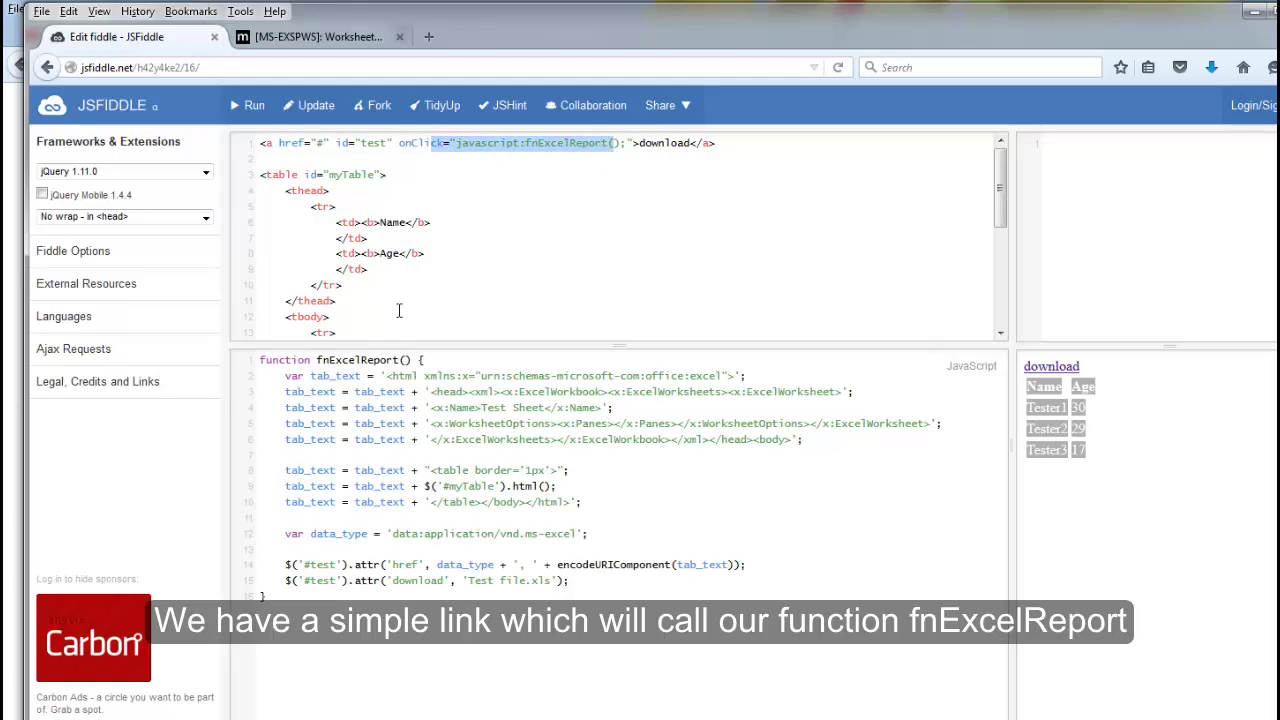
drag(296, 360, 404, 360)
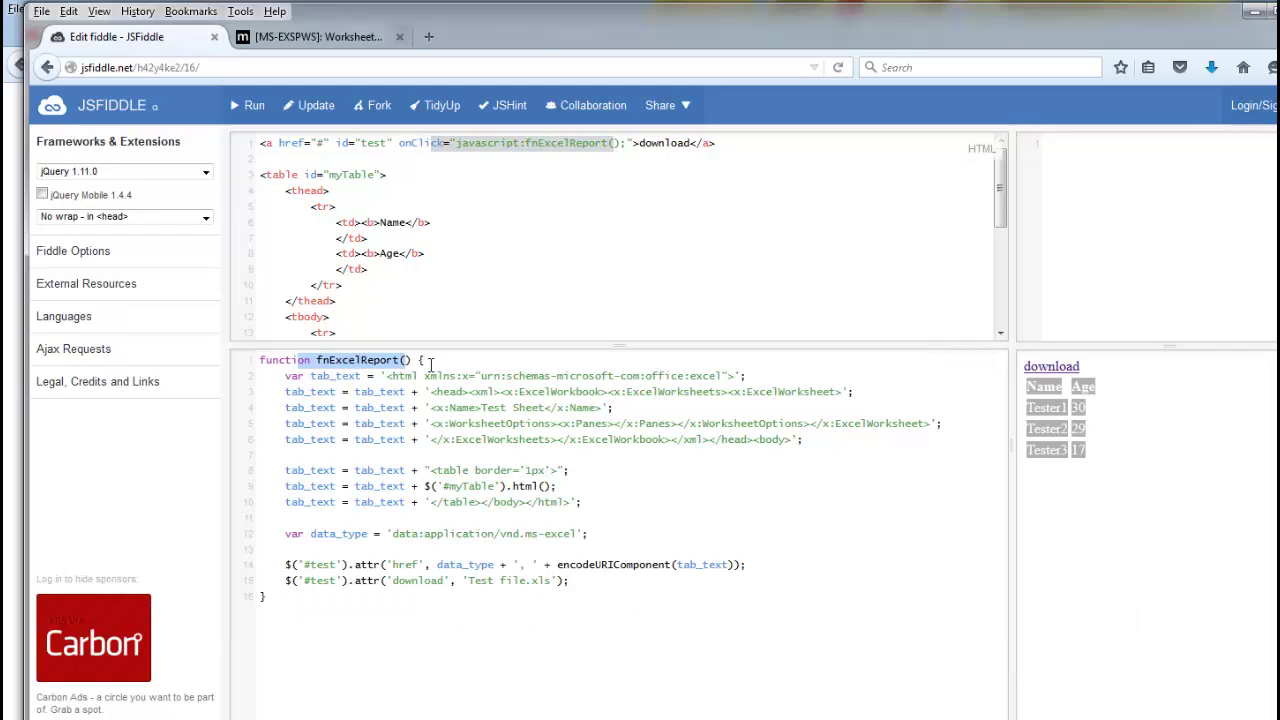
click(430, 361)
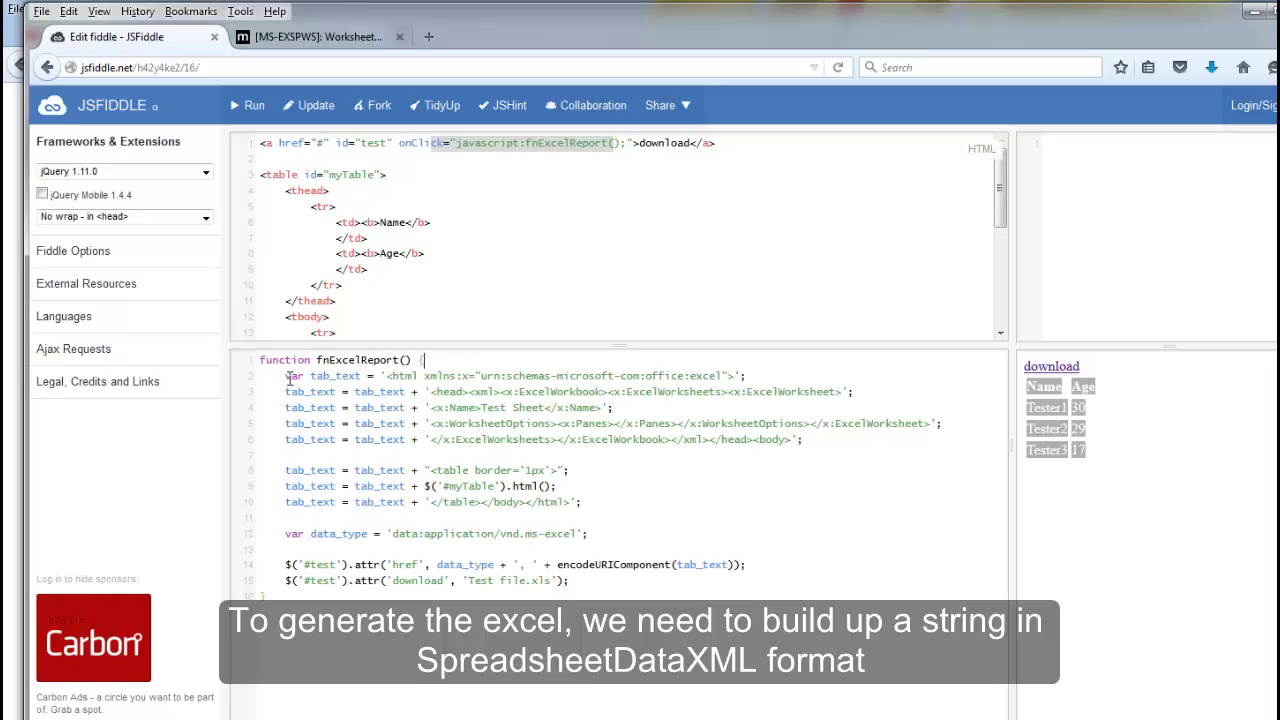
drag(286, 377, 813, 433)
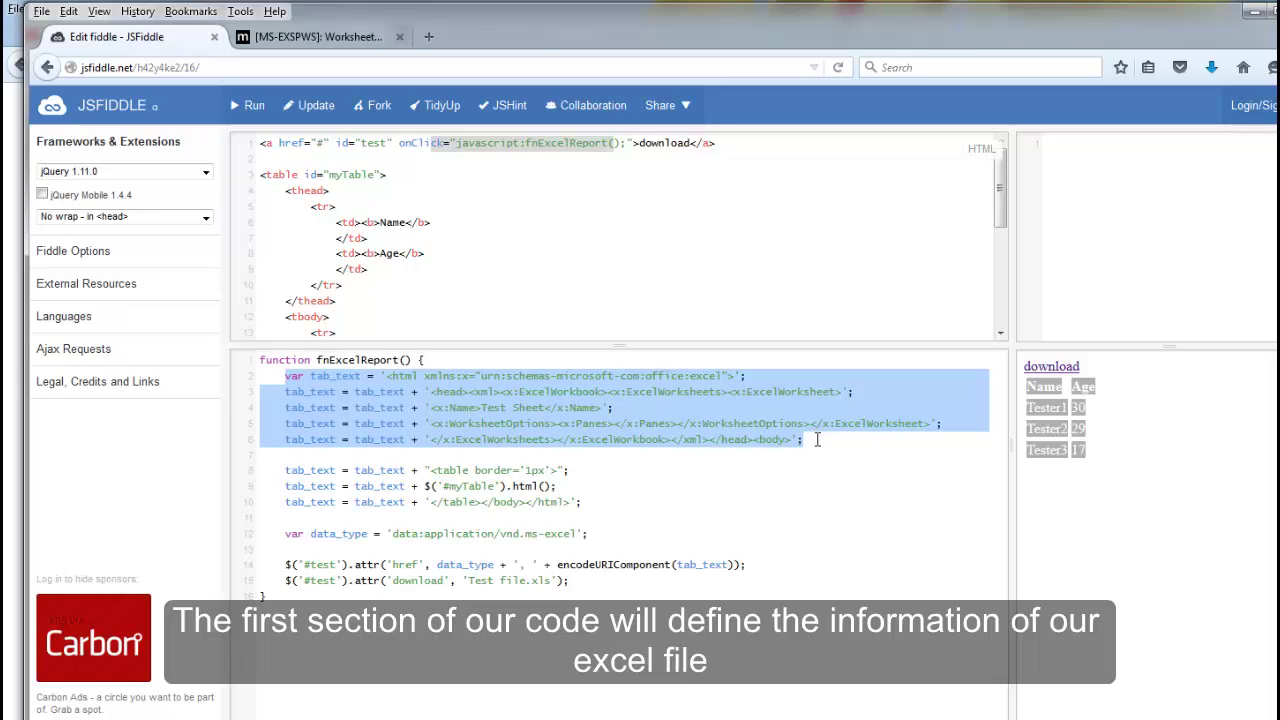
click(817, 440)
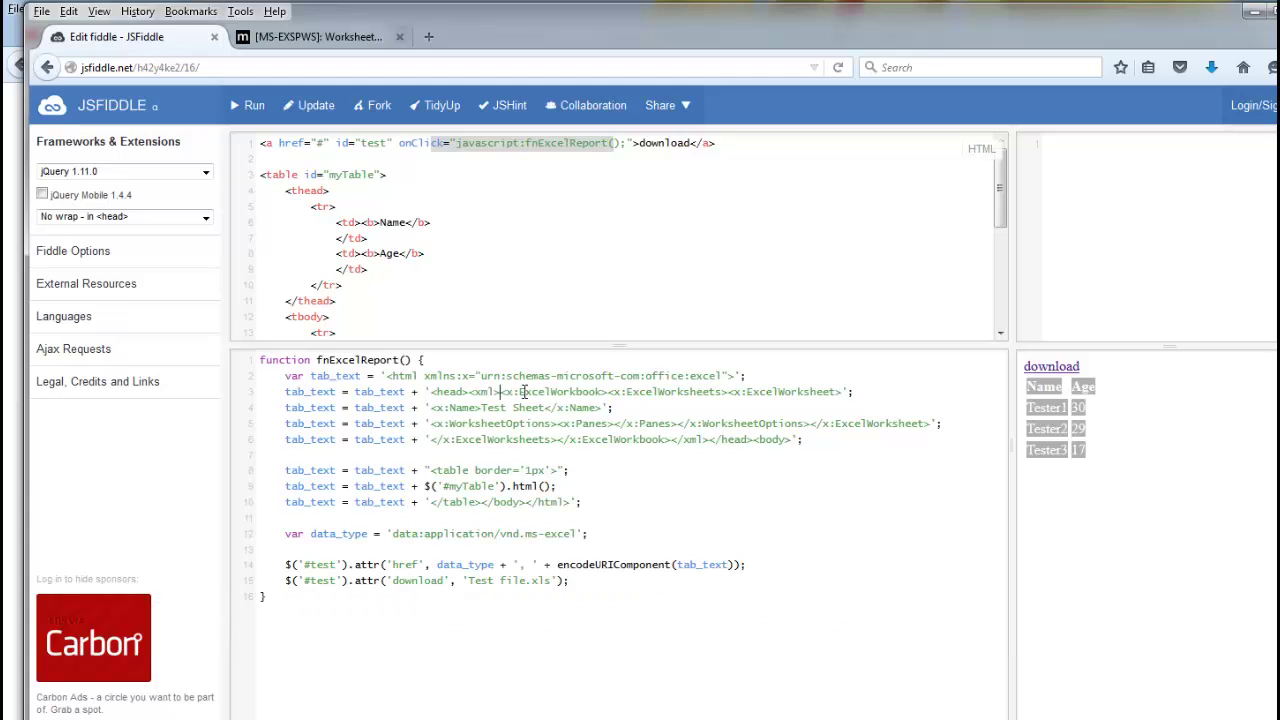
Insert blank lines after the workbook line and after the x:Name sheet-name line.
drag(500, 392, 837, 393)
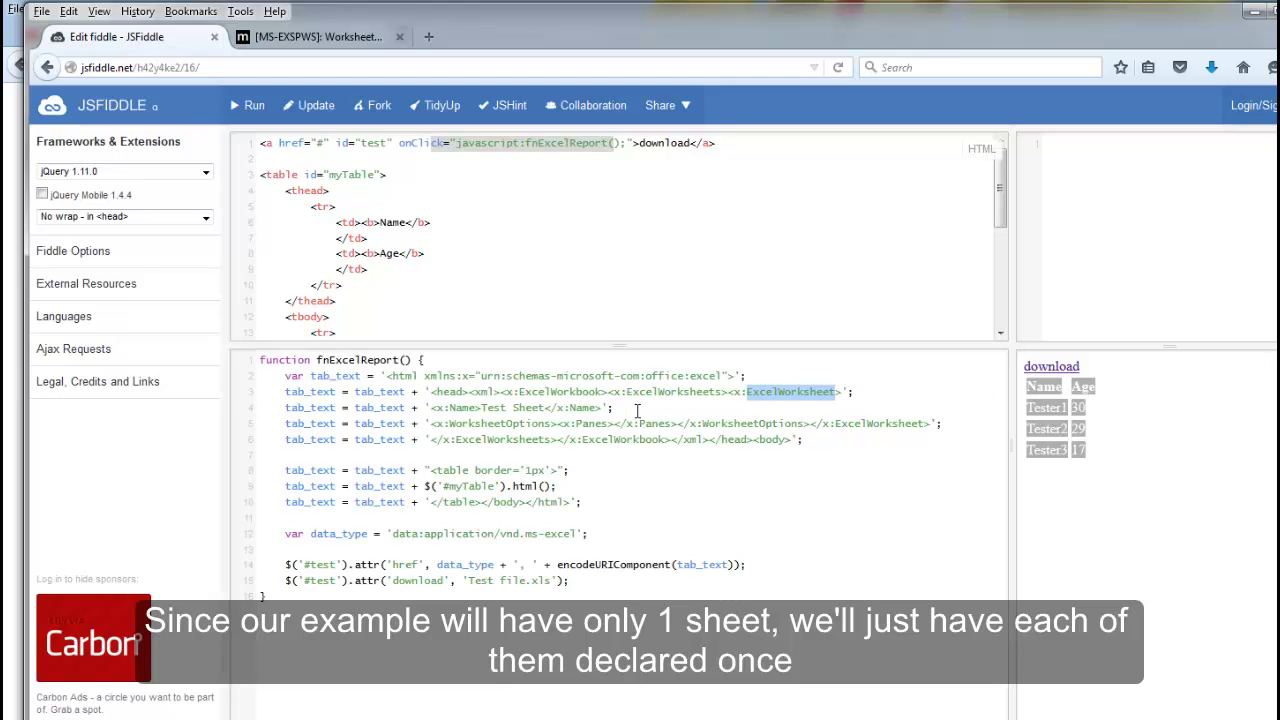
key(End)
key(Return)
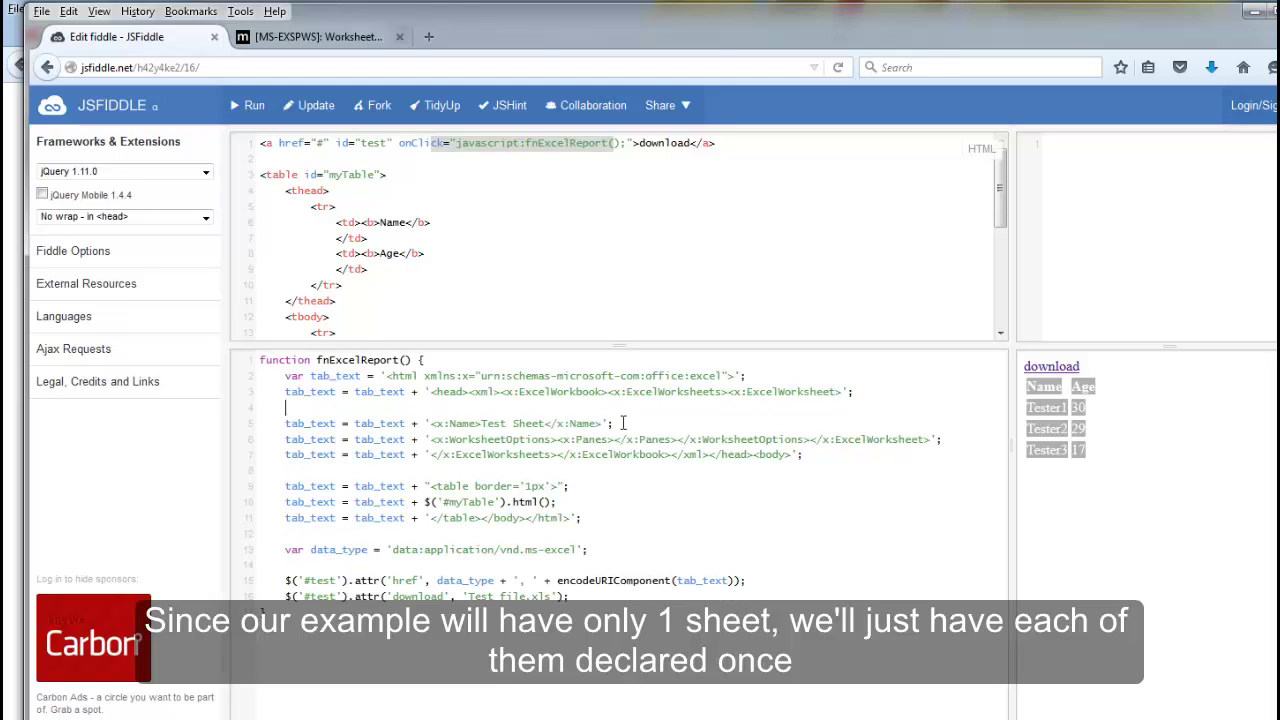
click(620, 423)
key(Return)
Highlight the Test Sheet name, the WorksheetOptions tag, and the table-building lines 10–12.
drag(545, 423, 482, 423)
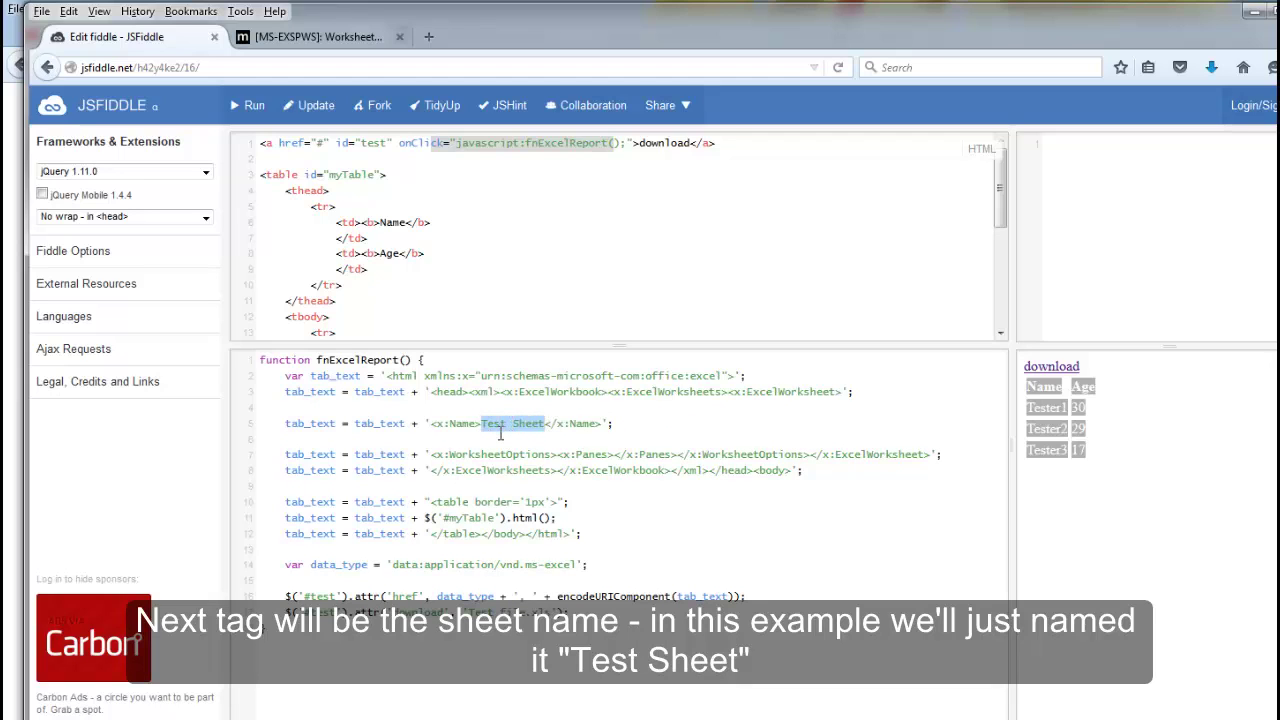
click(500, 432)
drag(449, 454, 556, 454)
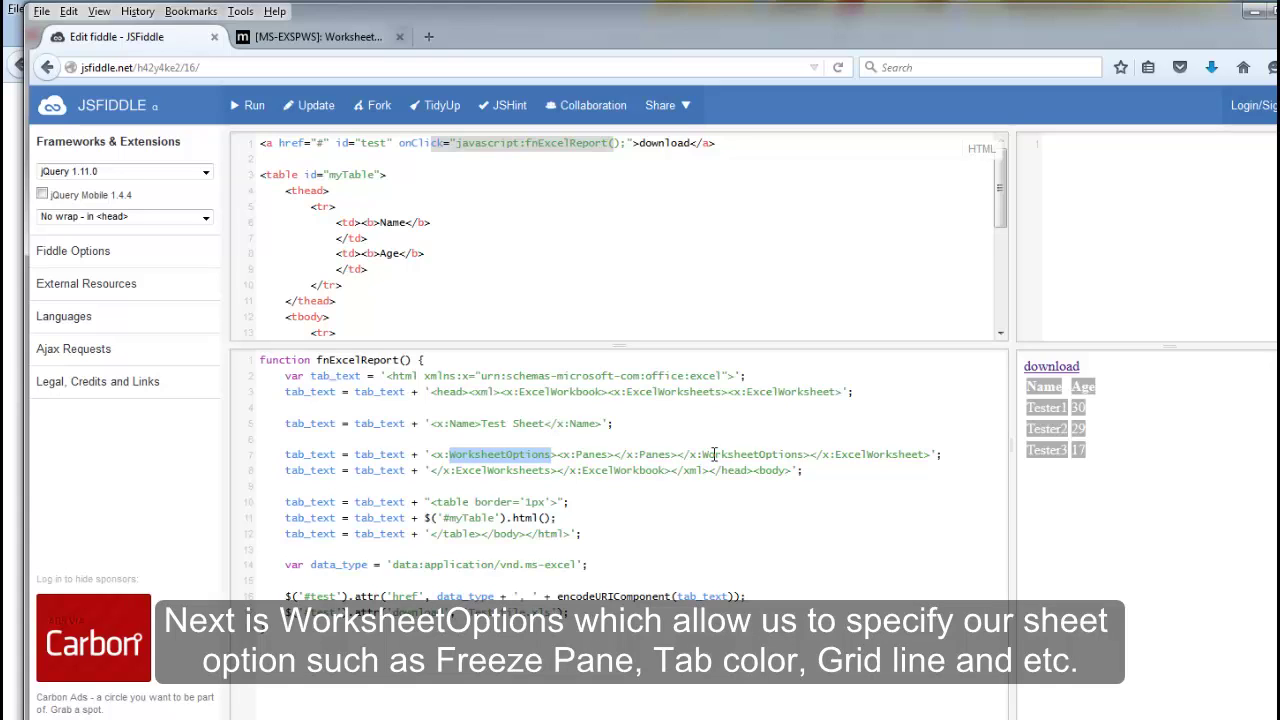
click(611, 458)
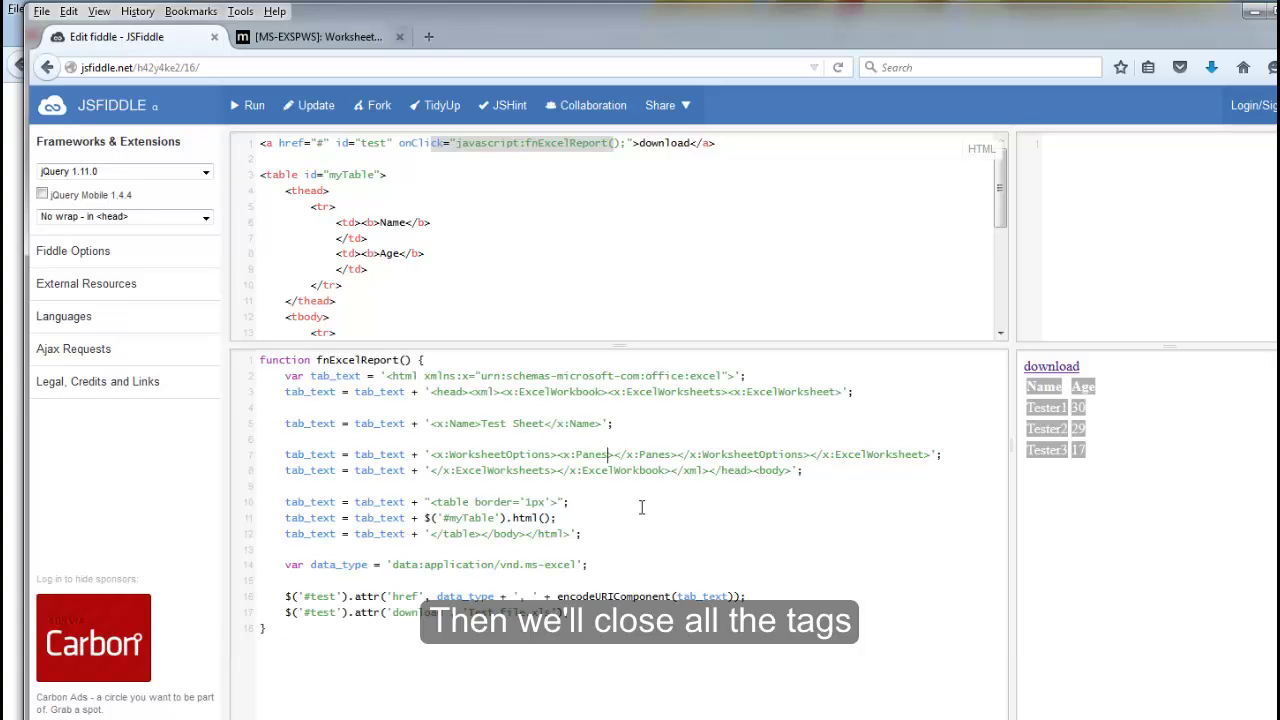
drag(285, 502, 582, 536)
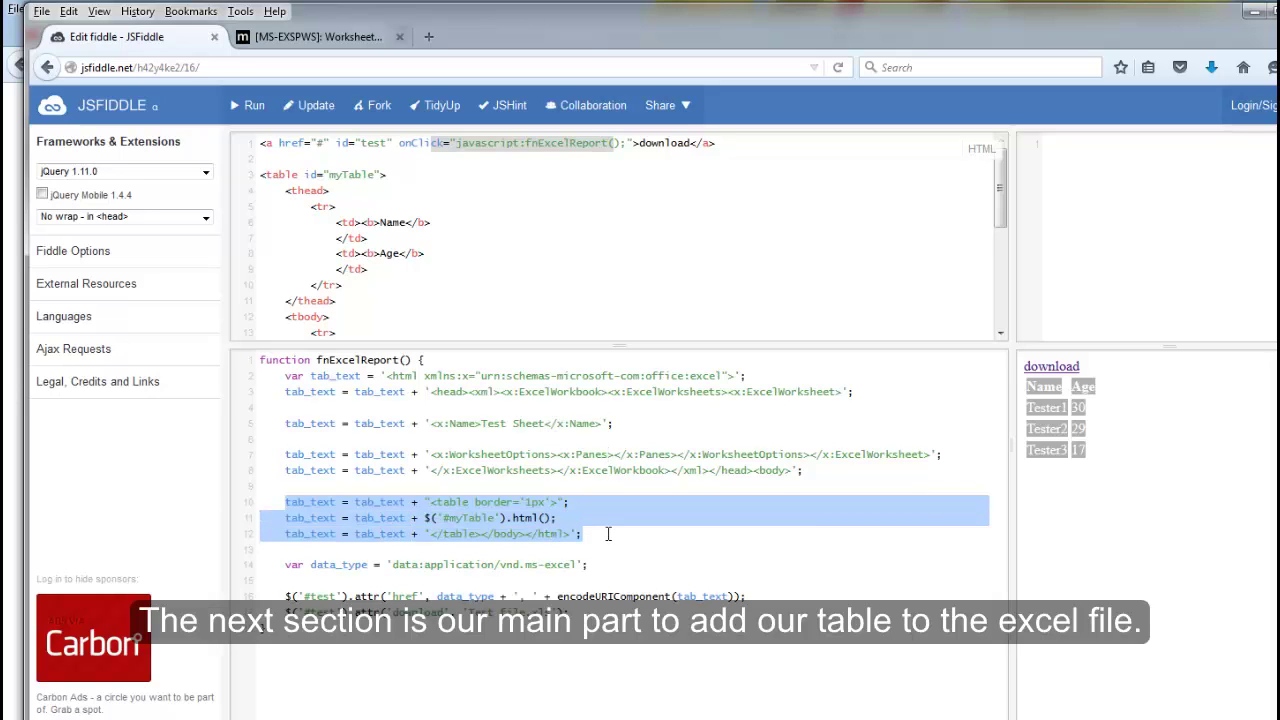
click(498, 518)
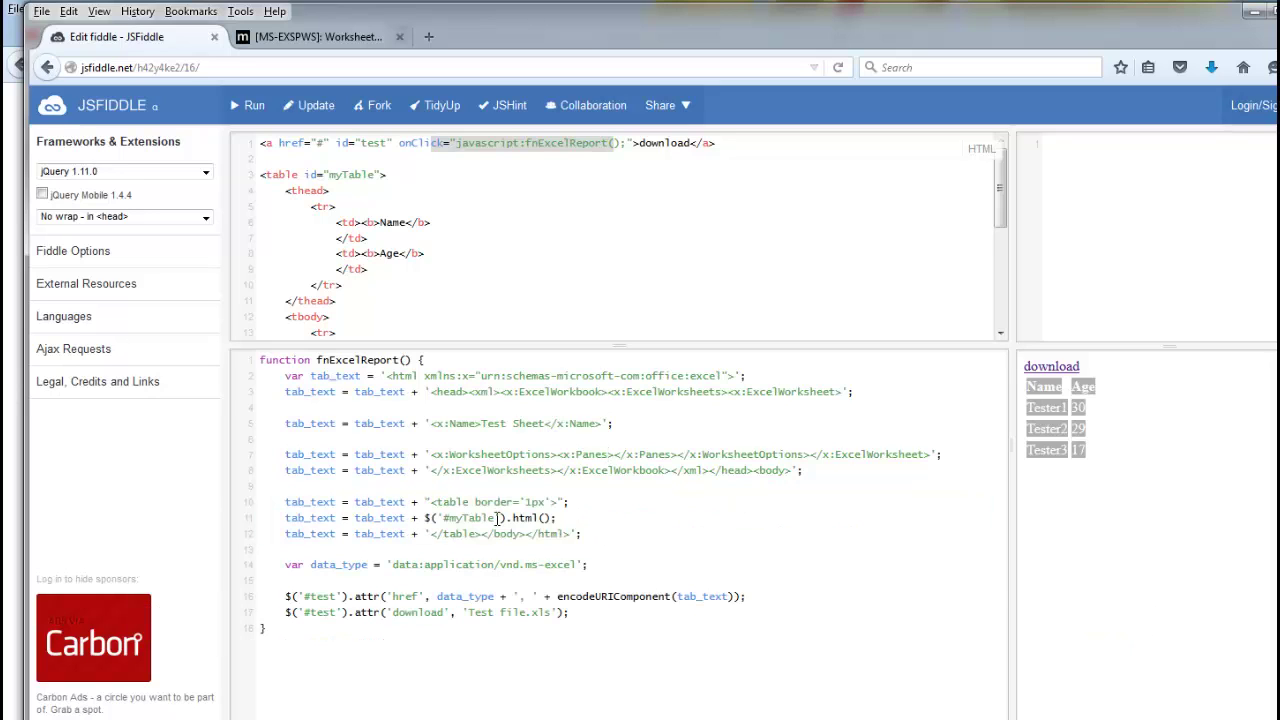
drag(436, 505, 553, 503)
click(478, 503)
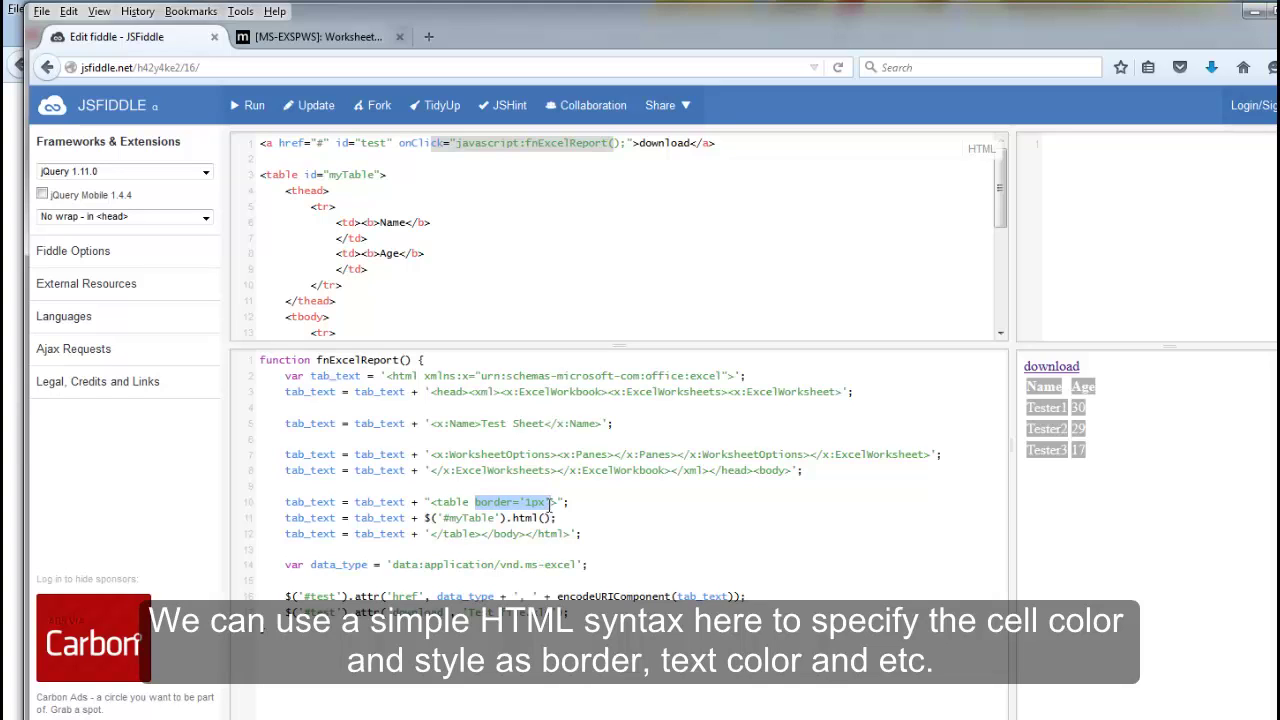
click(565, 502)
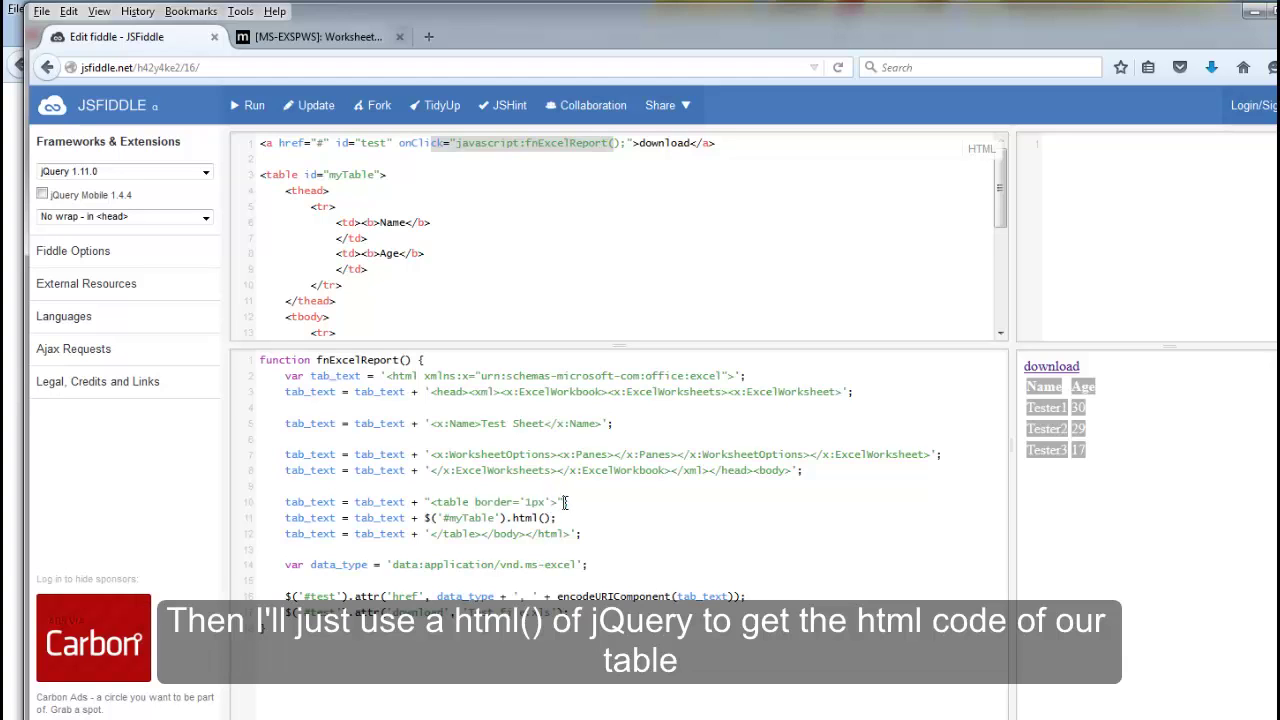
drag(425, 517, 567, 517)
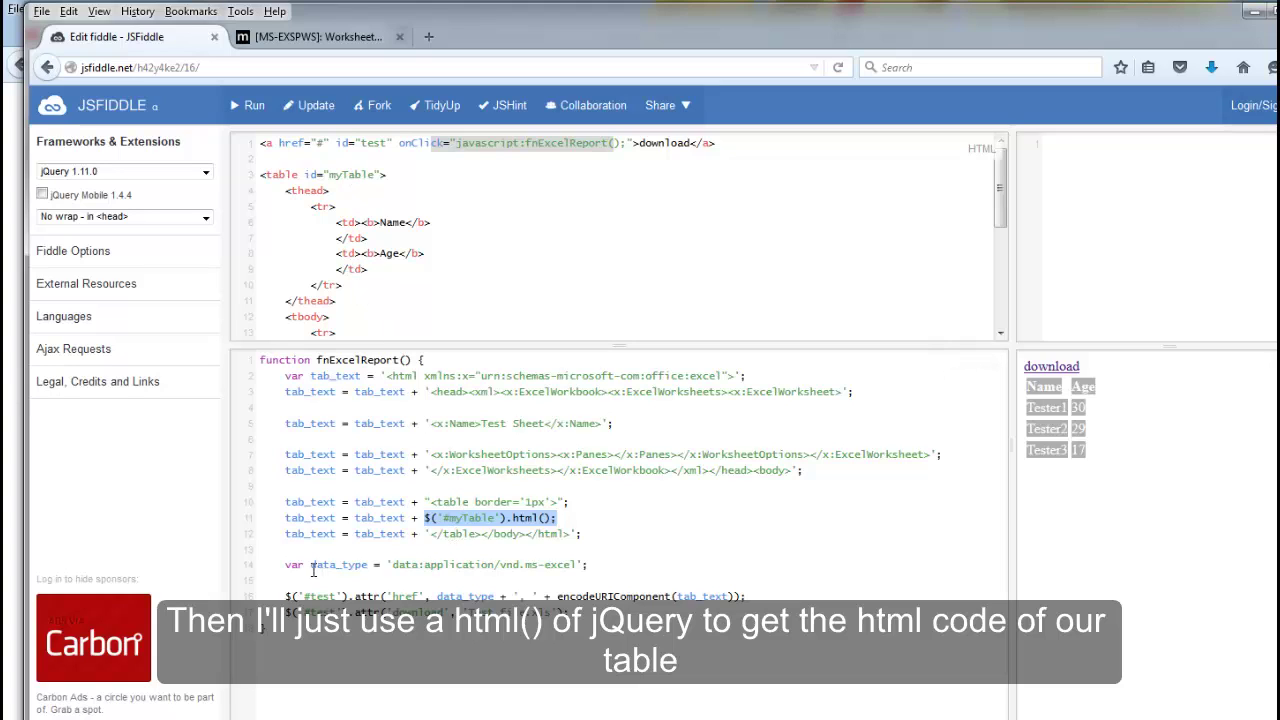
click(449, 549)
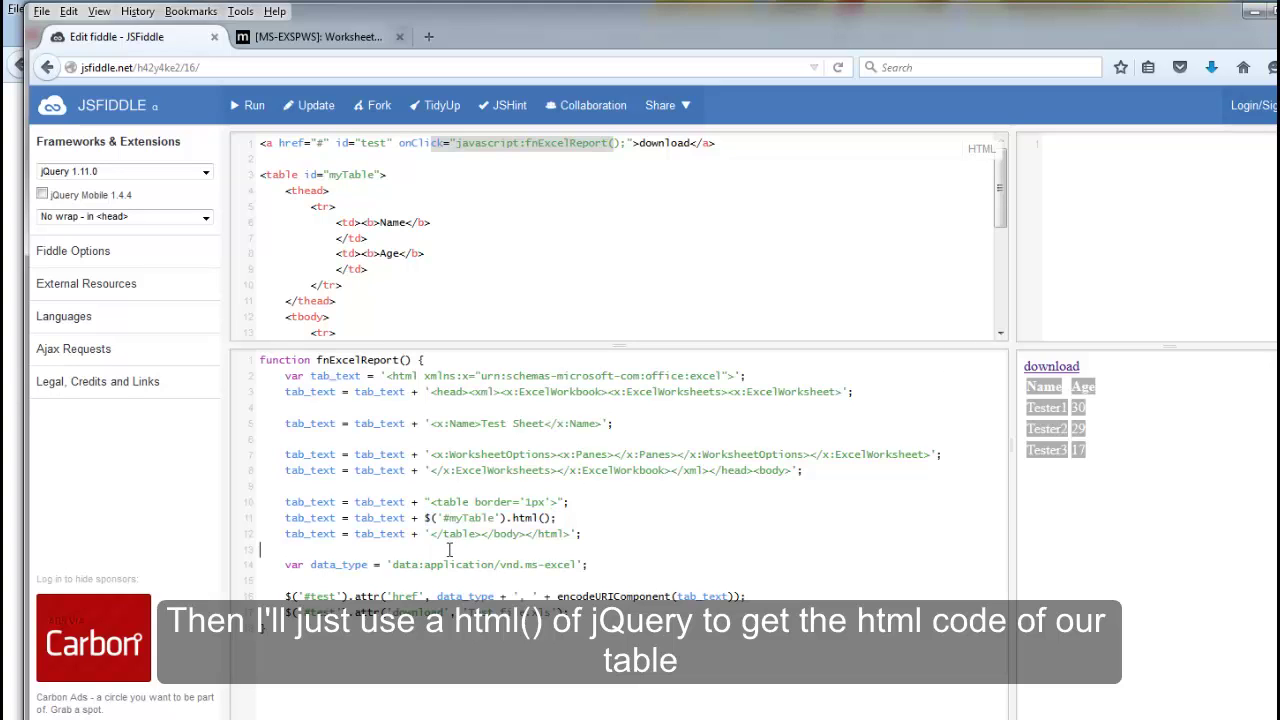
double_click(392, 535)
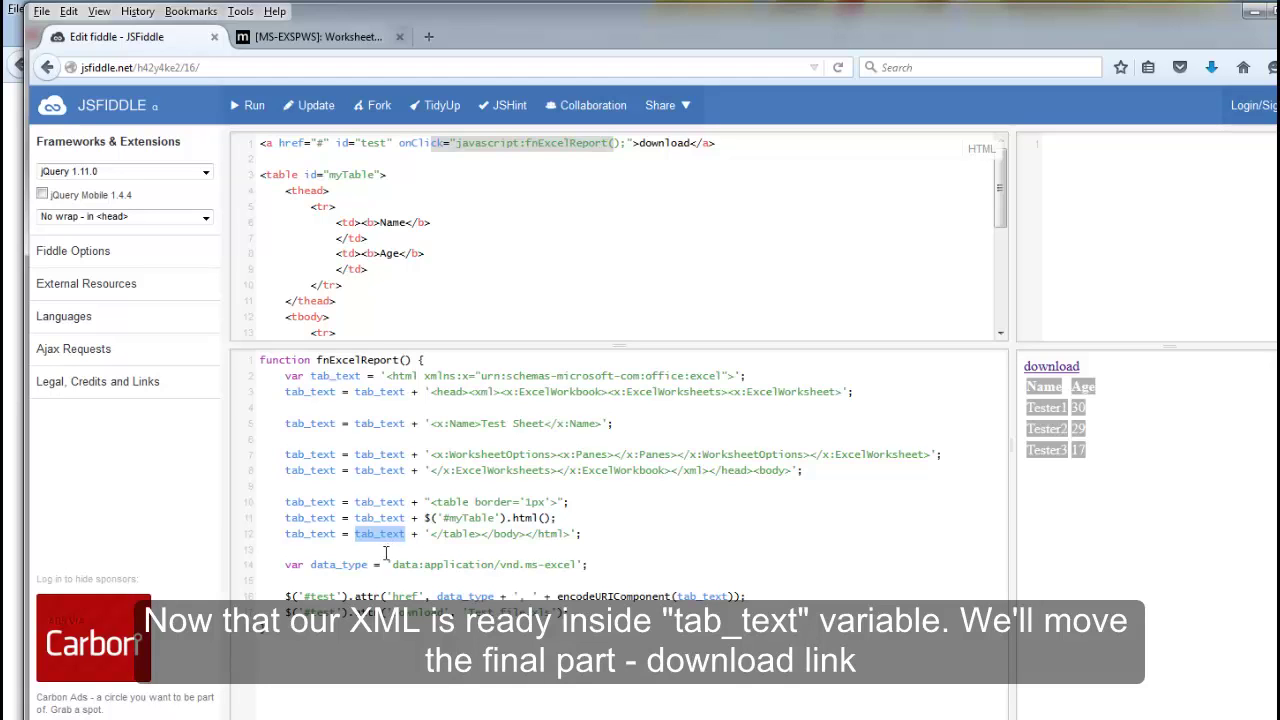
Highlight the data_type declaration, the href assignment with encodeURIComponent(tab_text), and the download file-name line.
click(326, 583)
drag(287, 567, 585, 564)
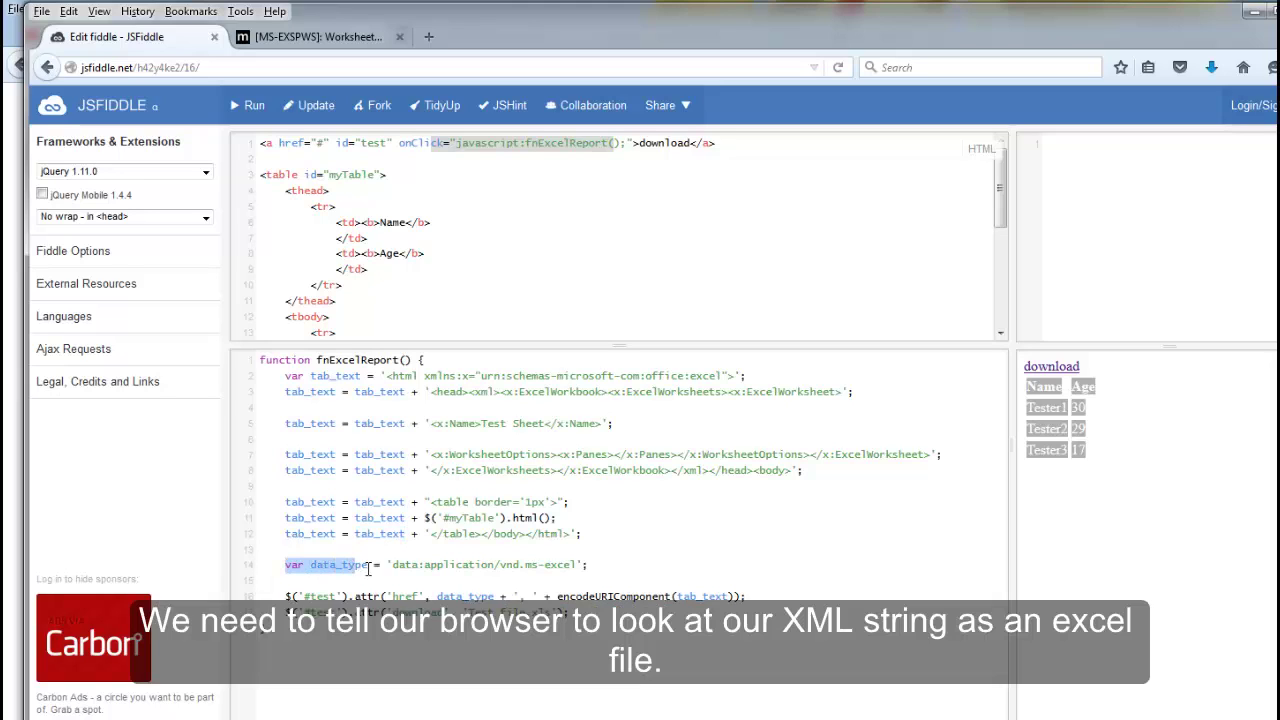
click(604, 568)
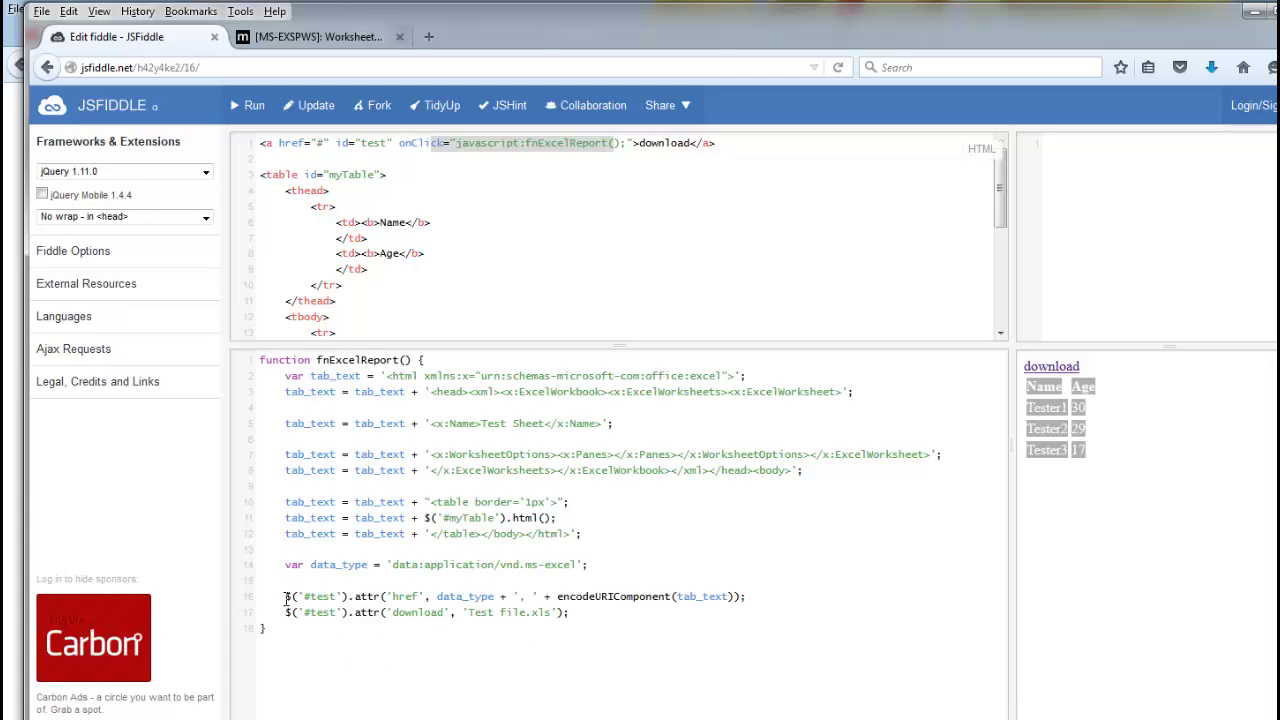
drag(287, 598, 425, 596)
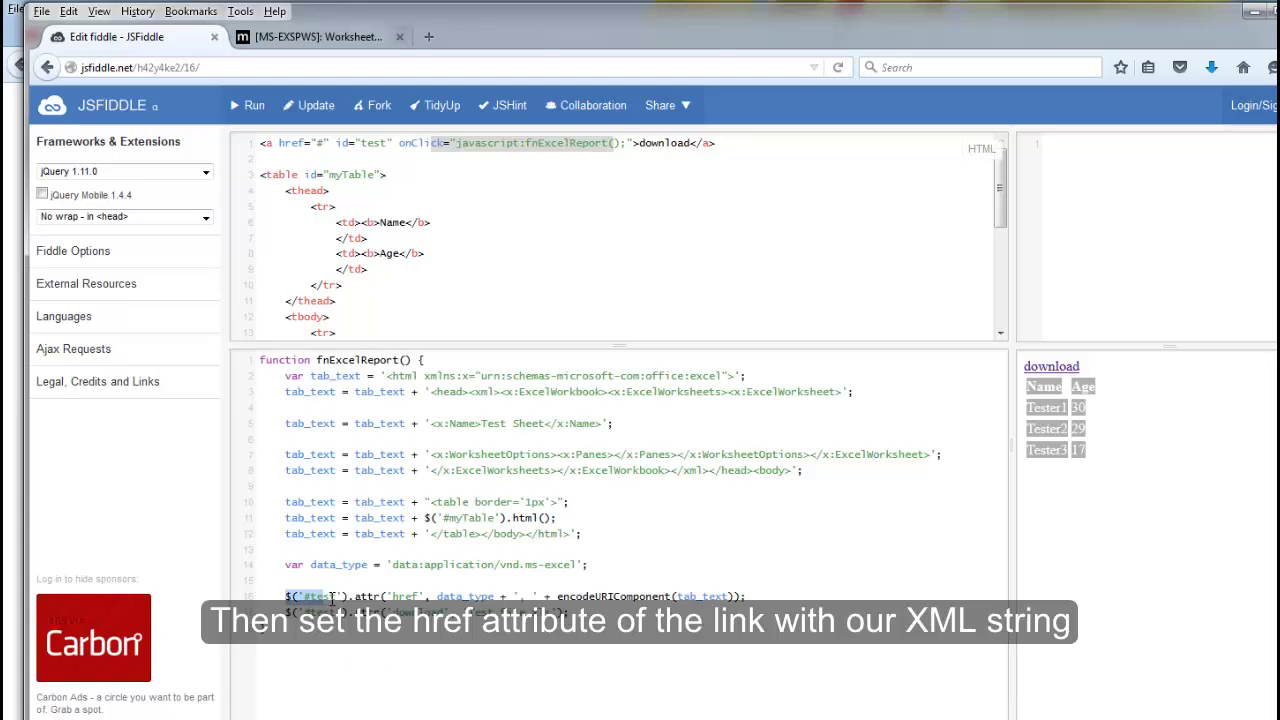
double_click(452, 597)
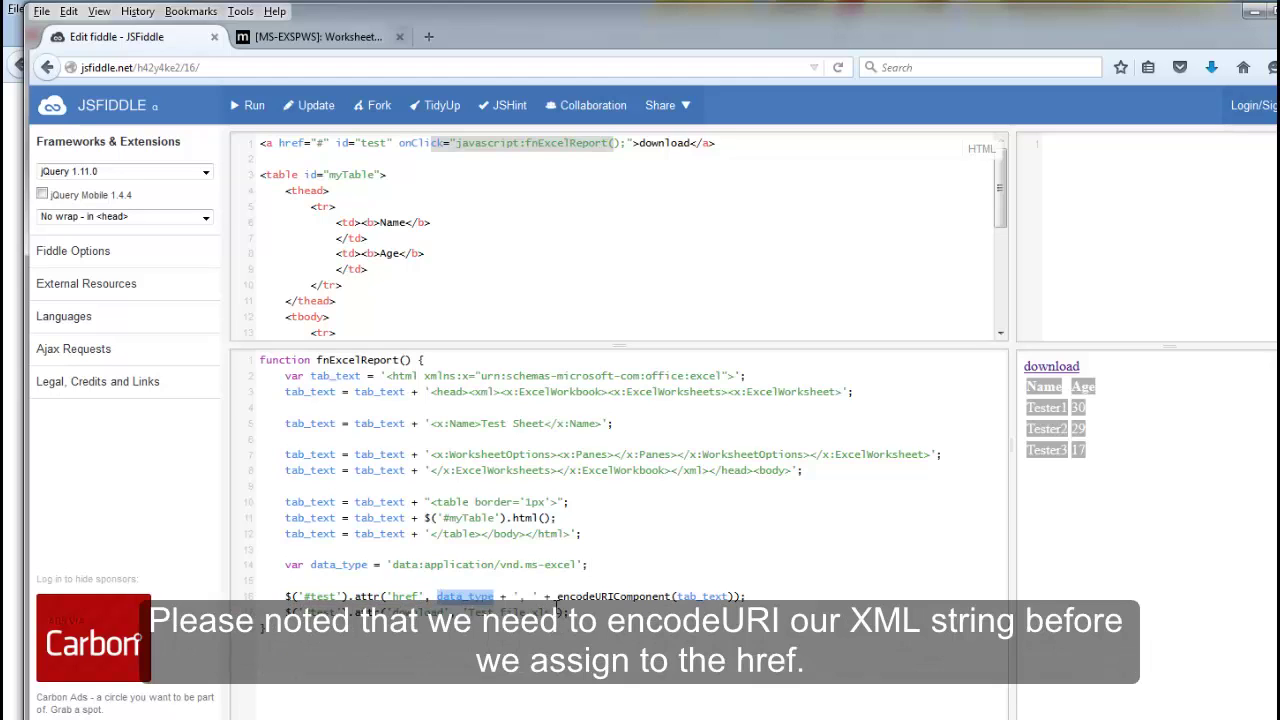
drag(556, 597, 737, 596)
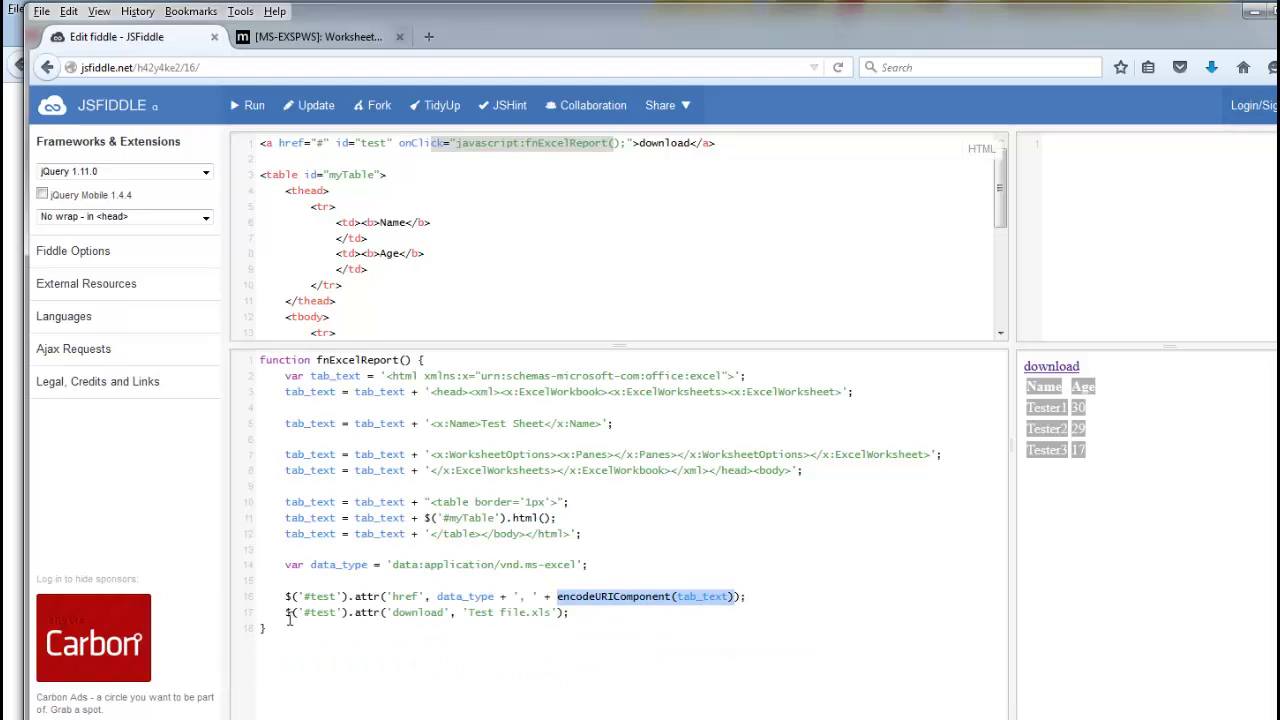
drag(287, 612, 572, 612)
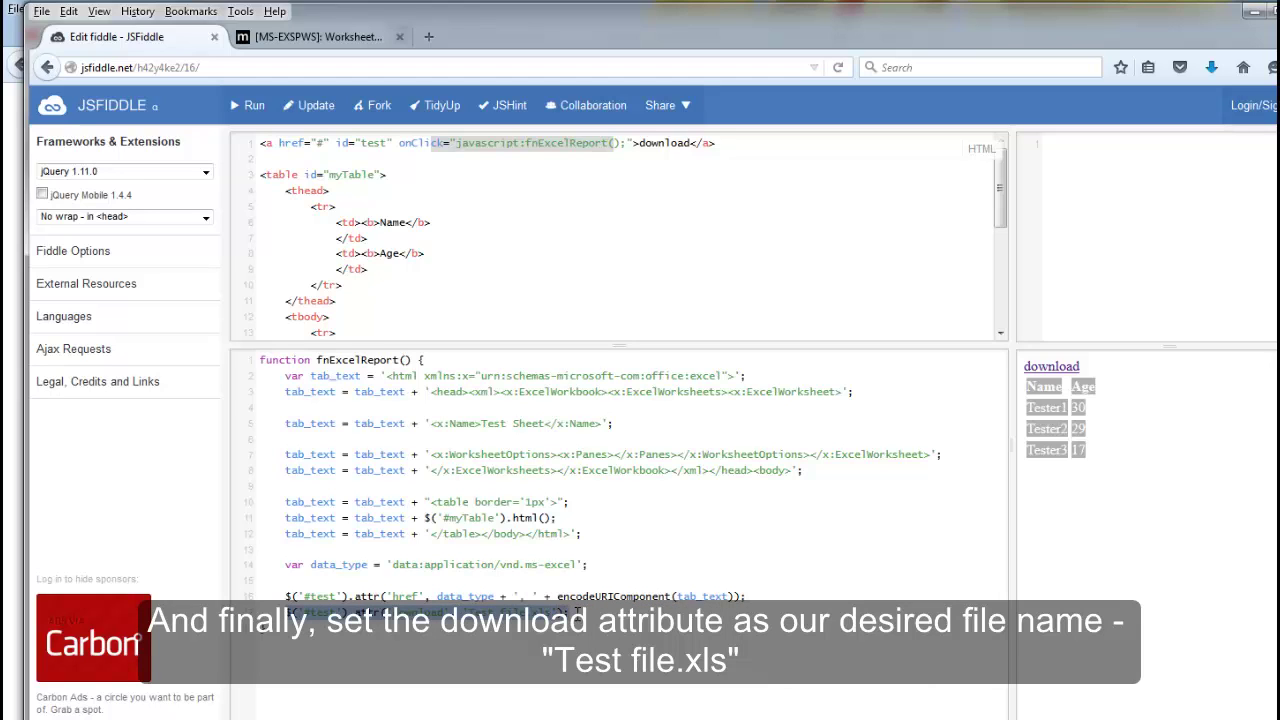
Export the table via the result's download link and open Test file.xls in Excel.
click(590, 596)
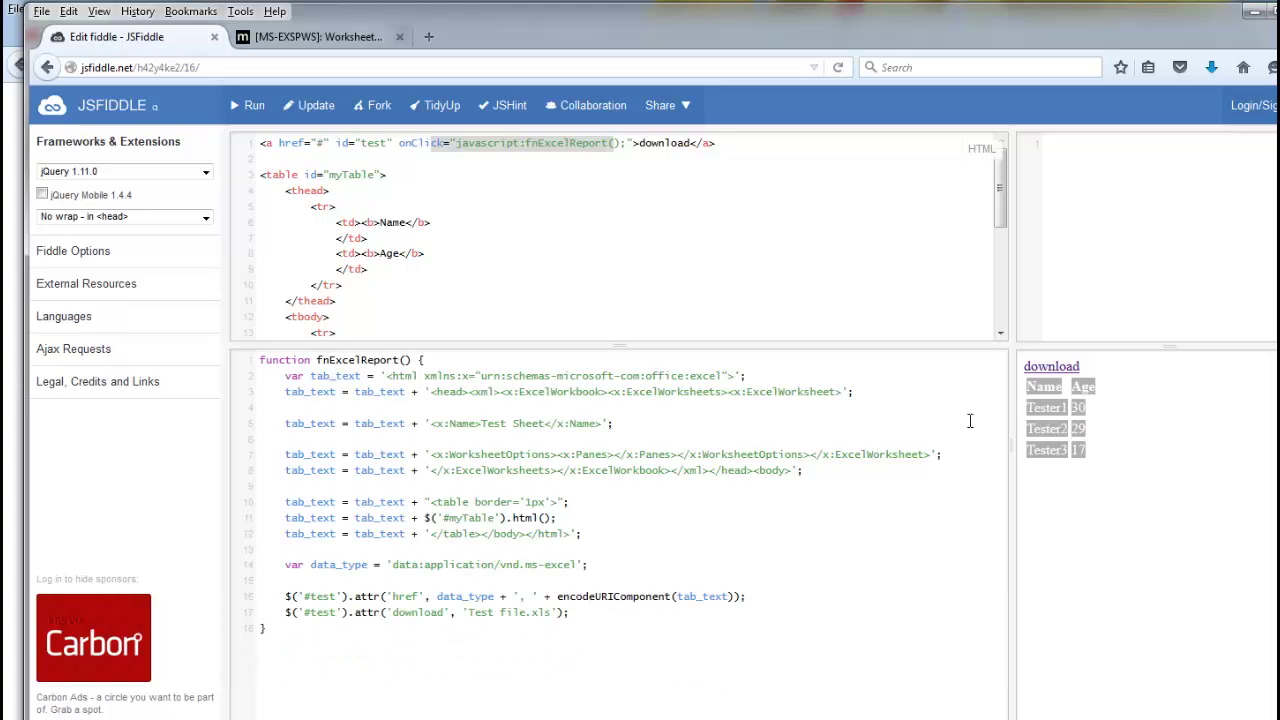
click(1068, 370)
click(692, 440)
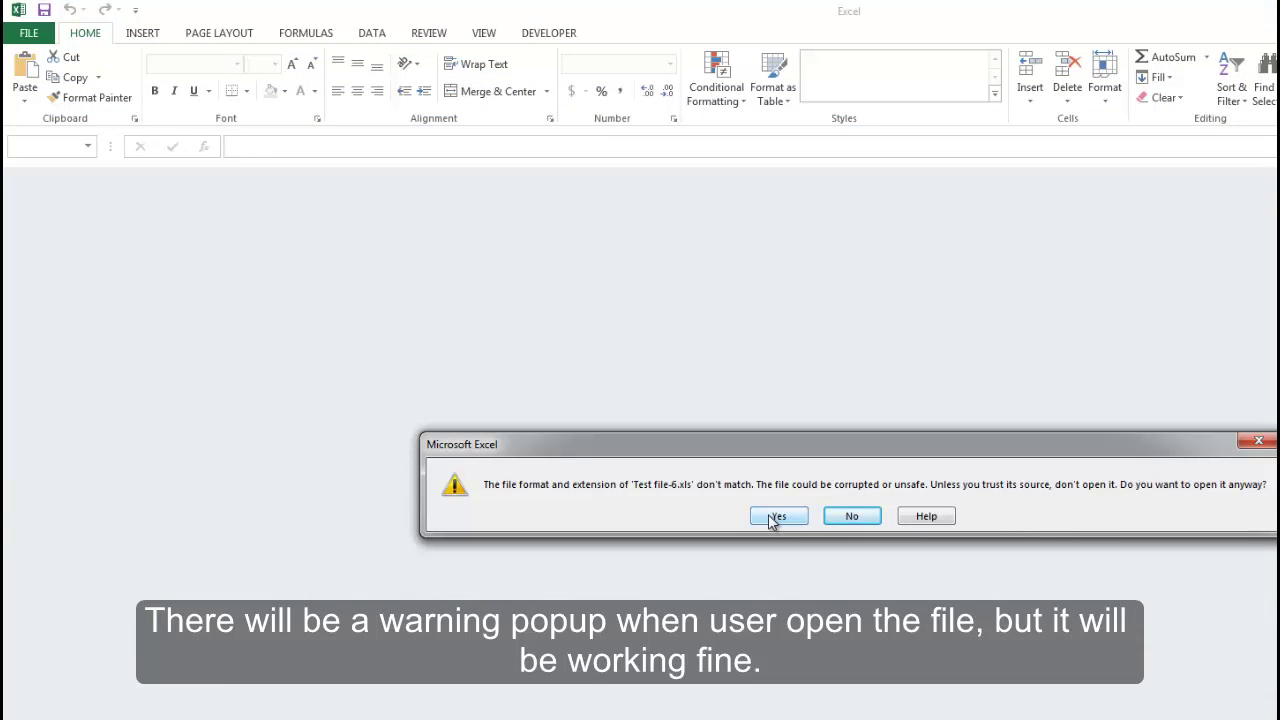
Accept the format warning and select the exported Name/Age data in A1:B4.
click(776, 517)
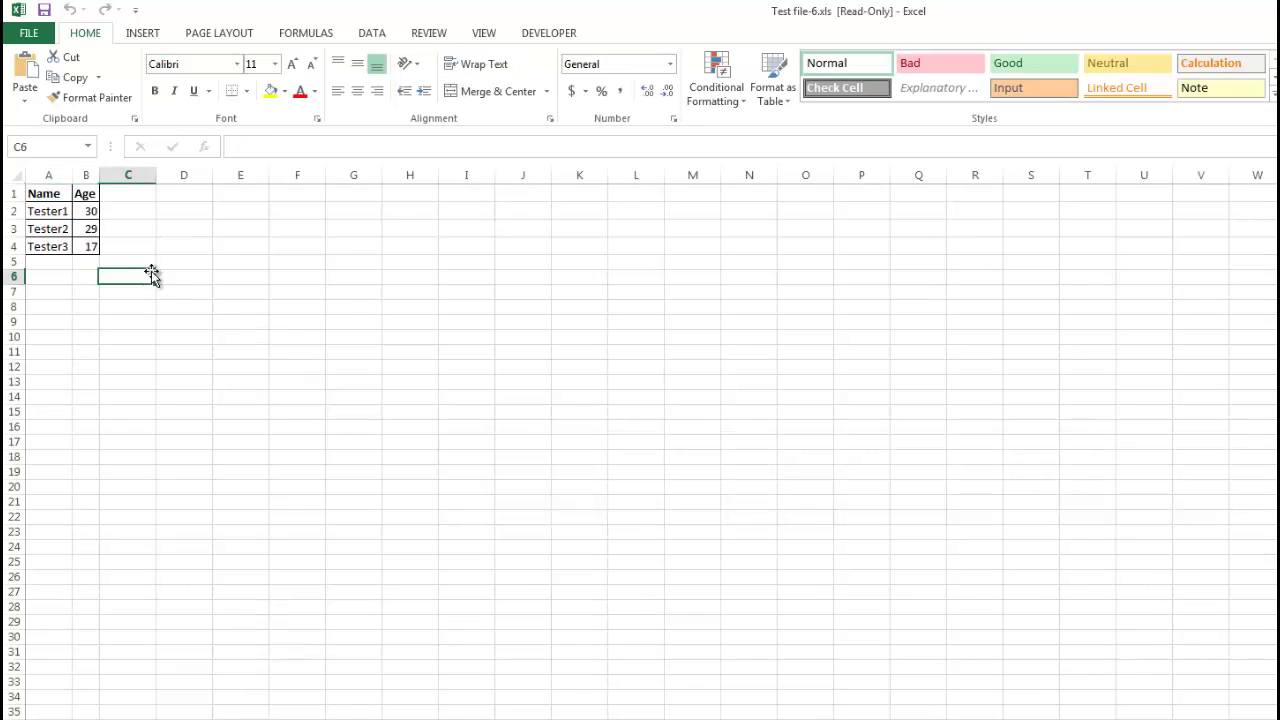
drag(40, 194, 90, 247)
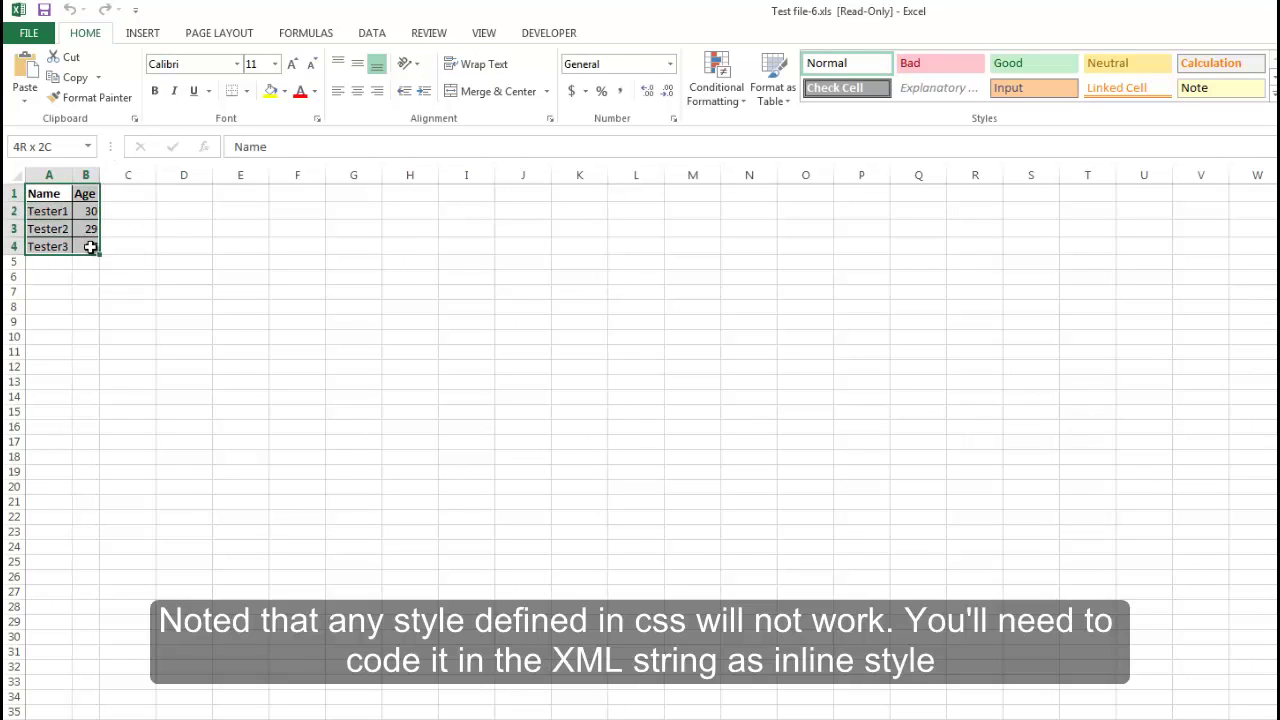
click(155, 279)
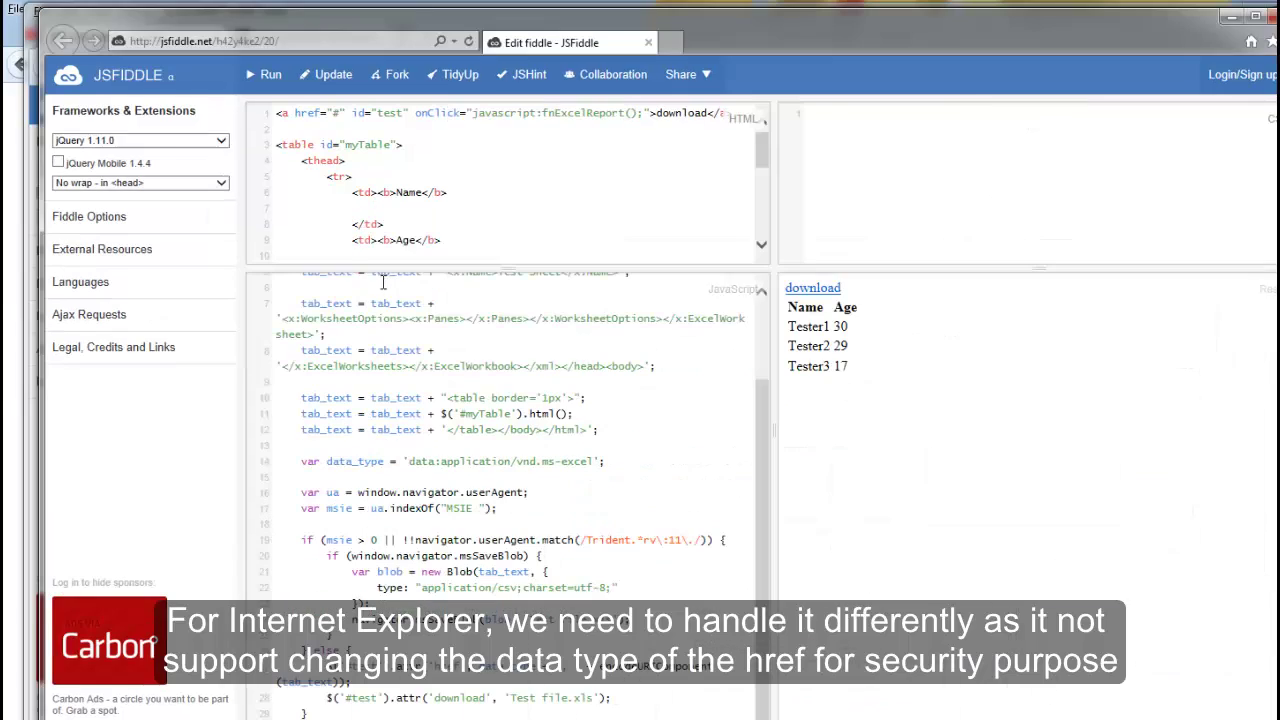
Reload the fiddle in Internet Explorer, try the download link, and review the data_type line.
click(268, 43)
click(270, 43)
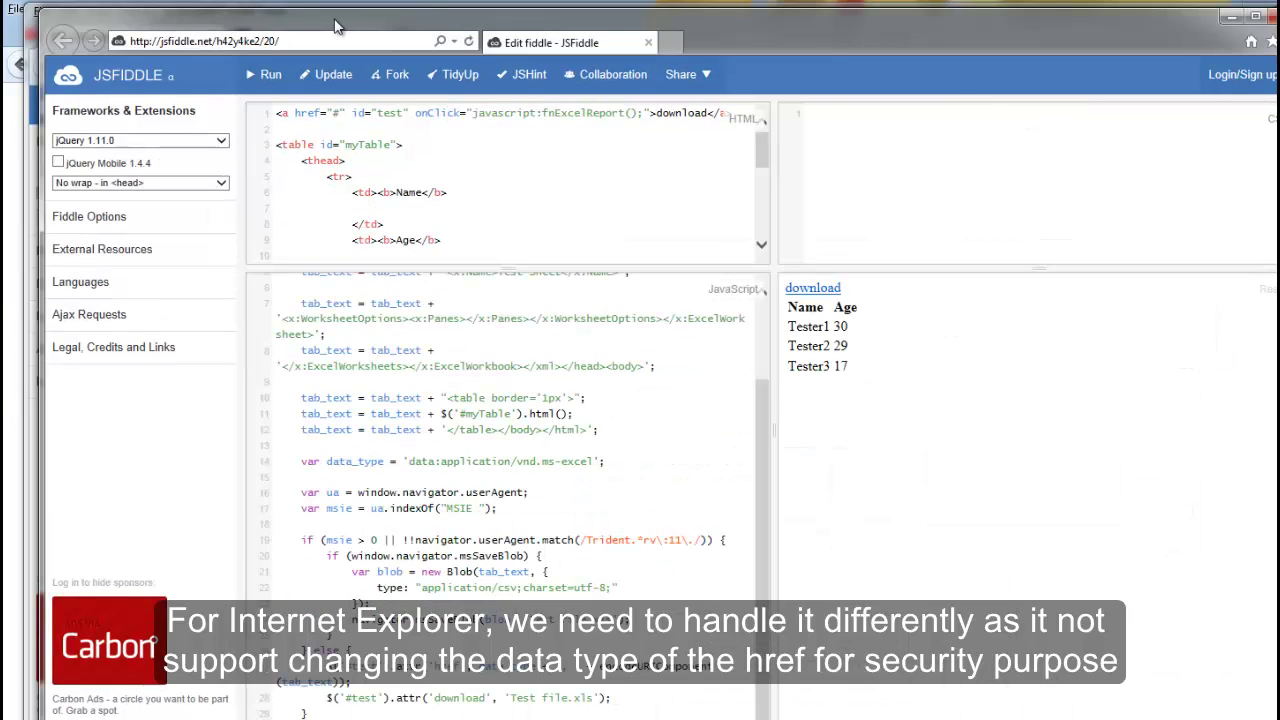
text(16)
key(Return)
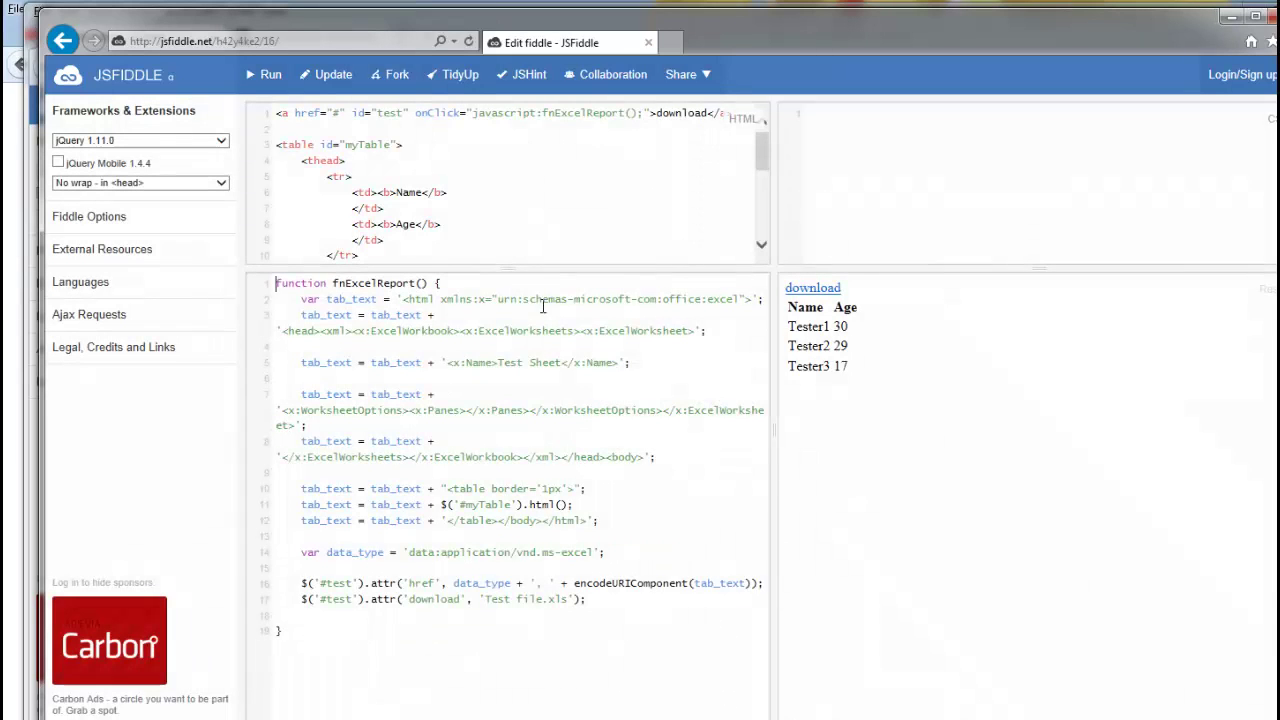
click(800, 288)
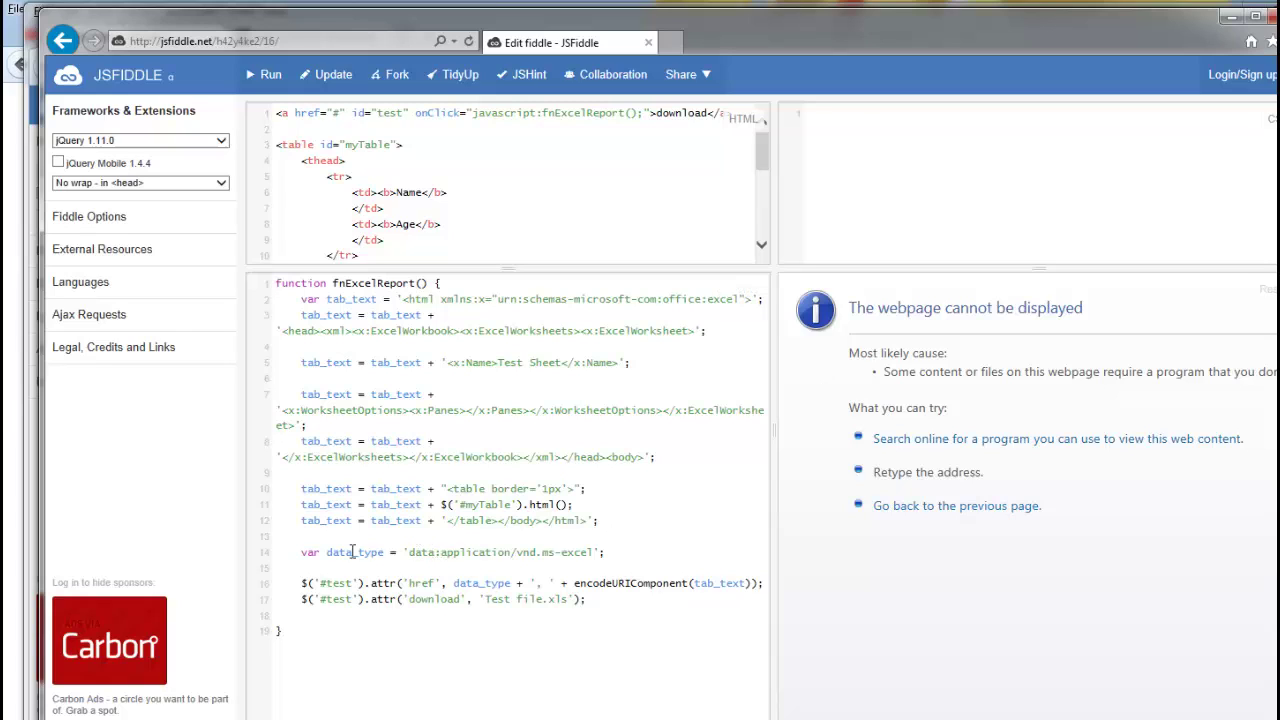
drag(327, 552, 632, 551)
click(632, 551)
Change the fiddle URL's revision number to 20/ and load it.
click(305, 41)
key(BackSpace)
key(BackSpace)
key(BackSpace)
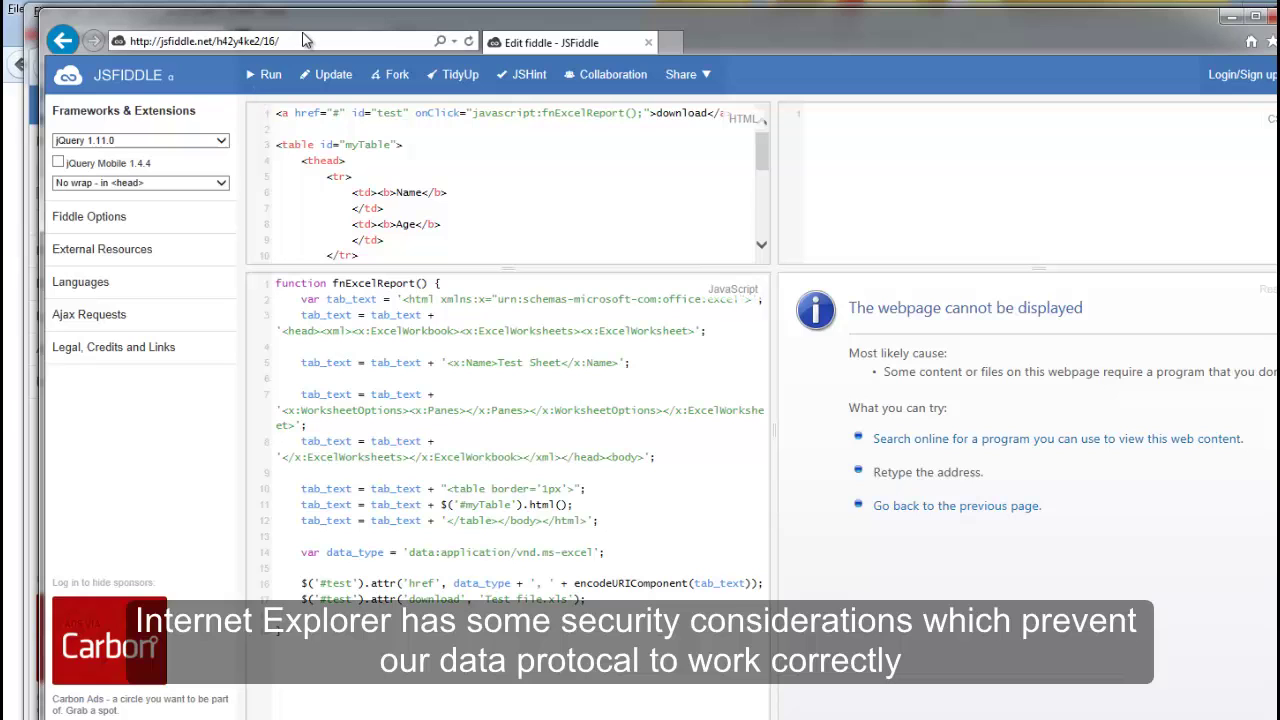
text(20/)
key(Return)
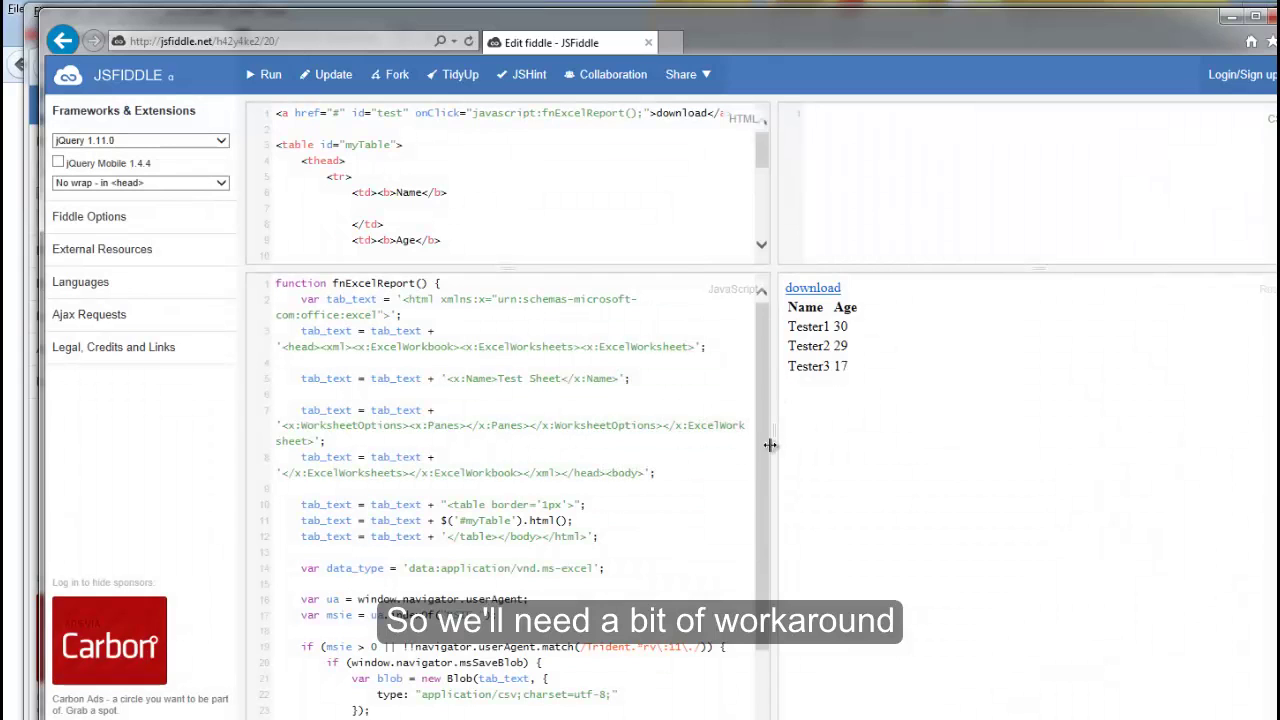
Widen the code panels and highlight the user-agent and MSIE detection lines.
drag(770, 443, 1014, 435)
click(548, 520)
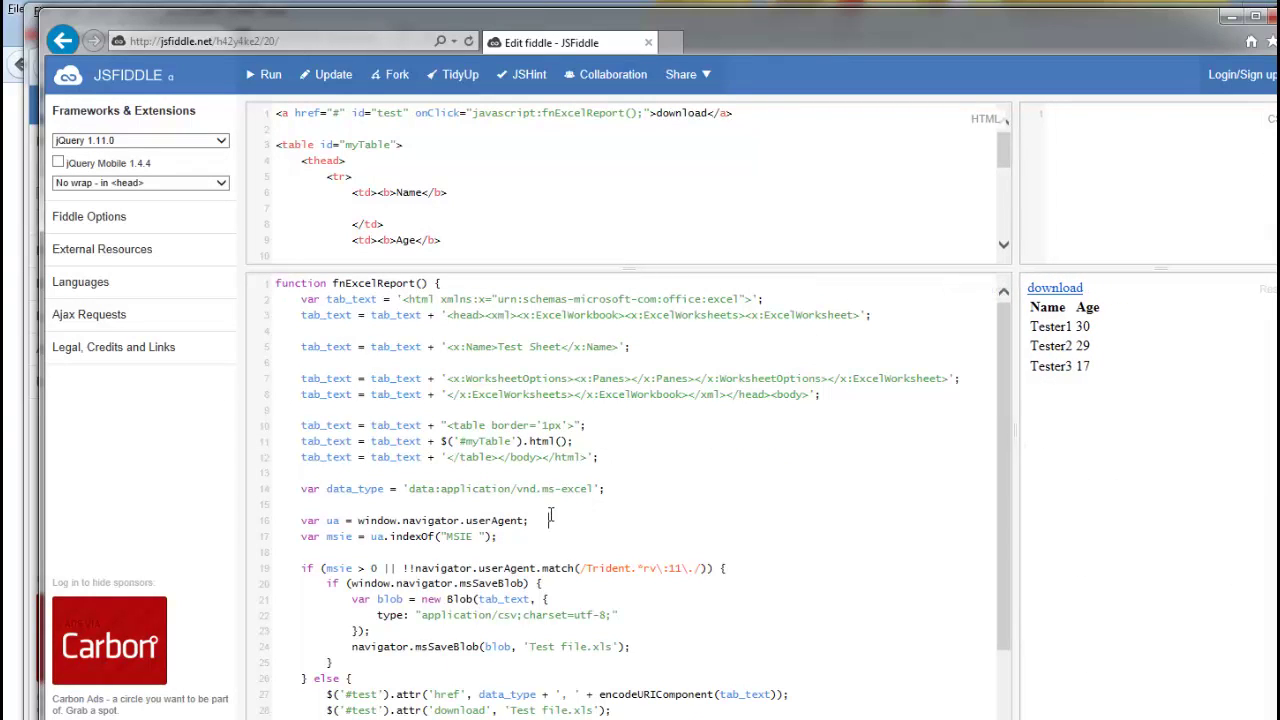
scroll(548, 515, down, 2)
drag(303, 446, 712, 497)
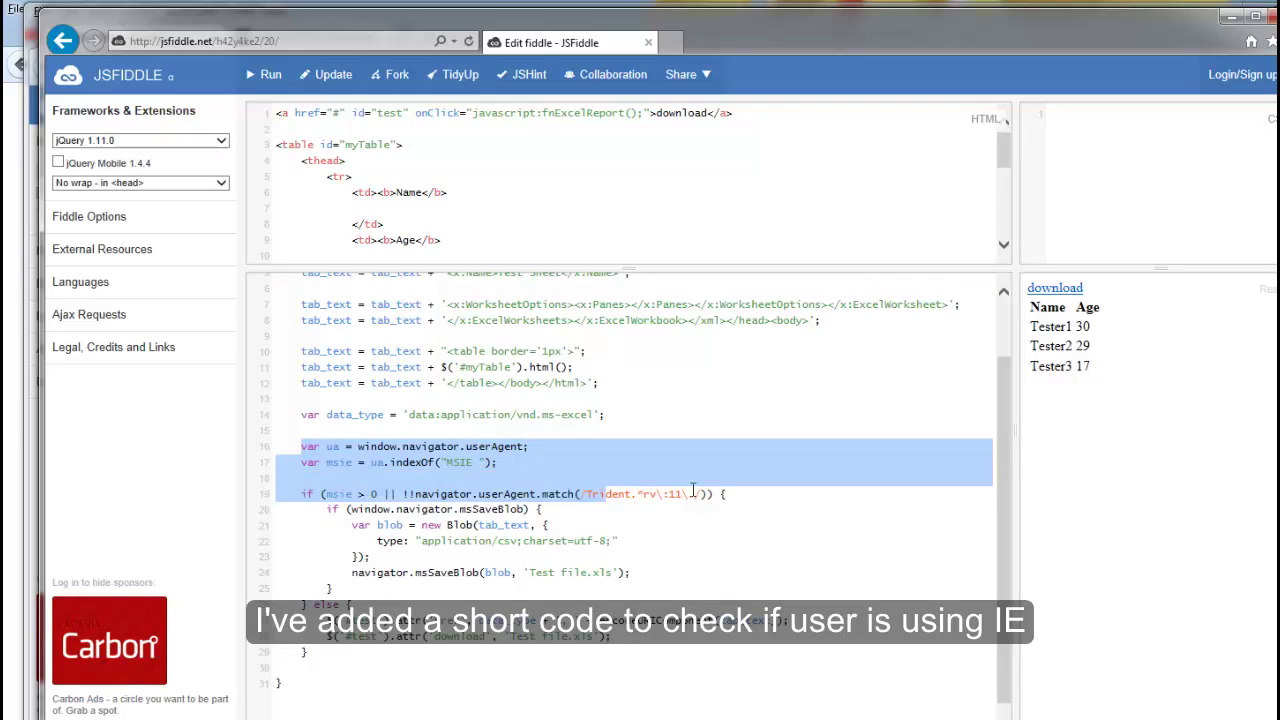
click(605, 494)
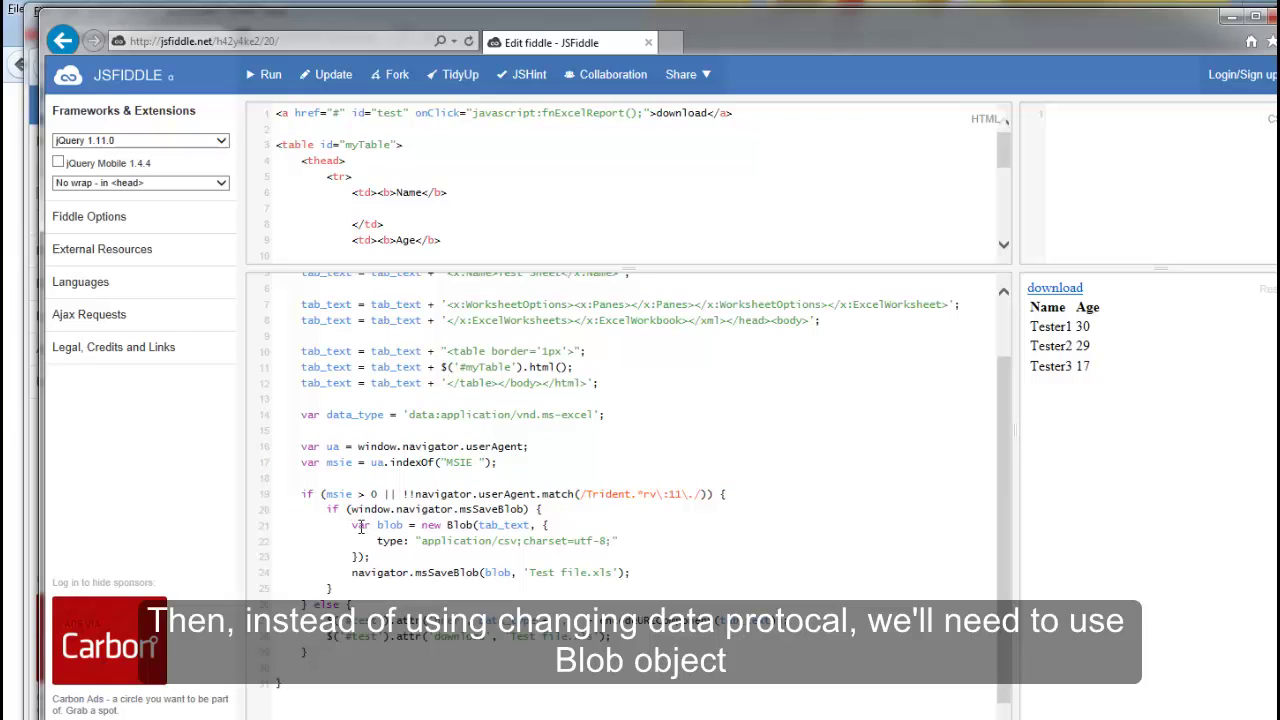
Place the cursor just before tab_text in the new Blob( call.
double_click(490, 525)
click(488, 525)
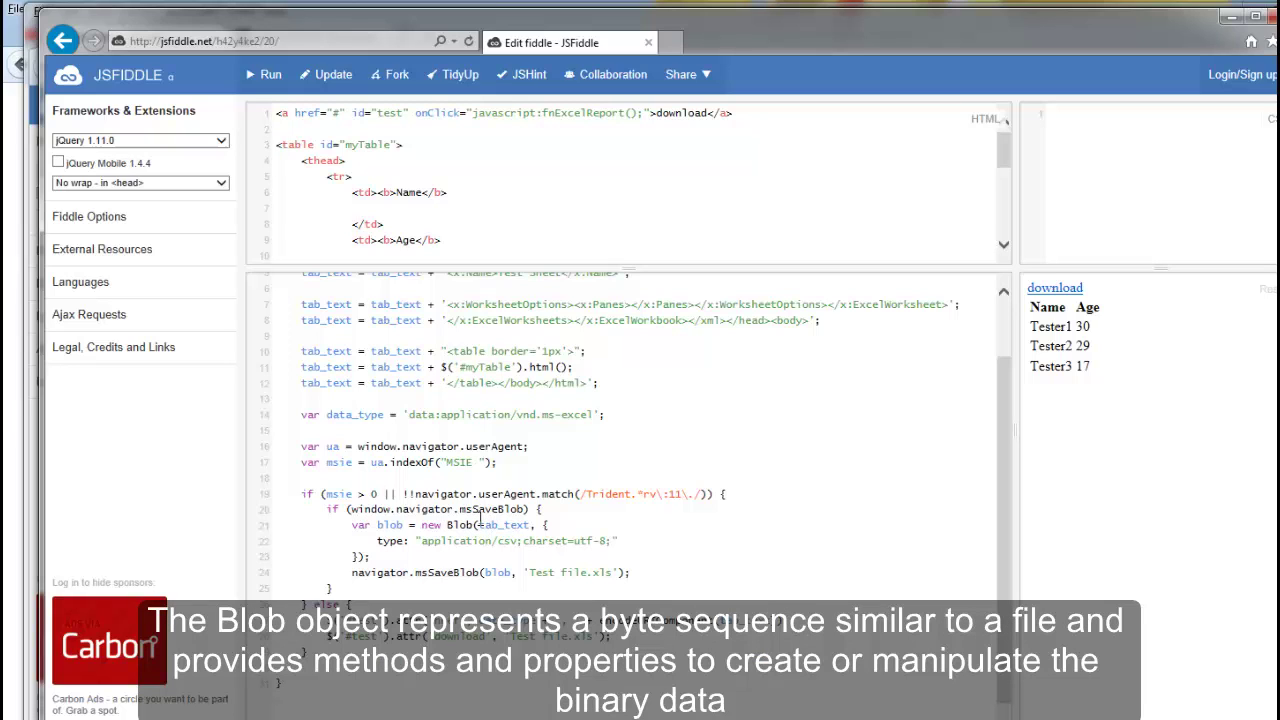
scroll(502, 487, up, 2)
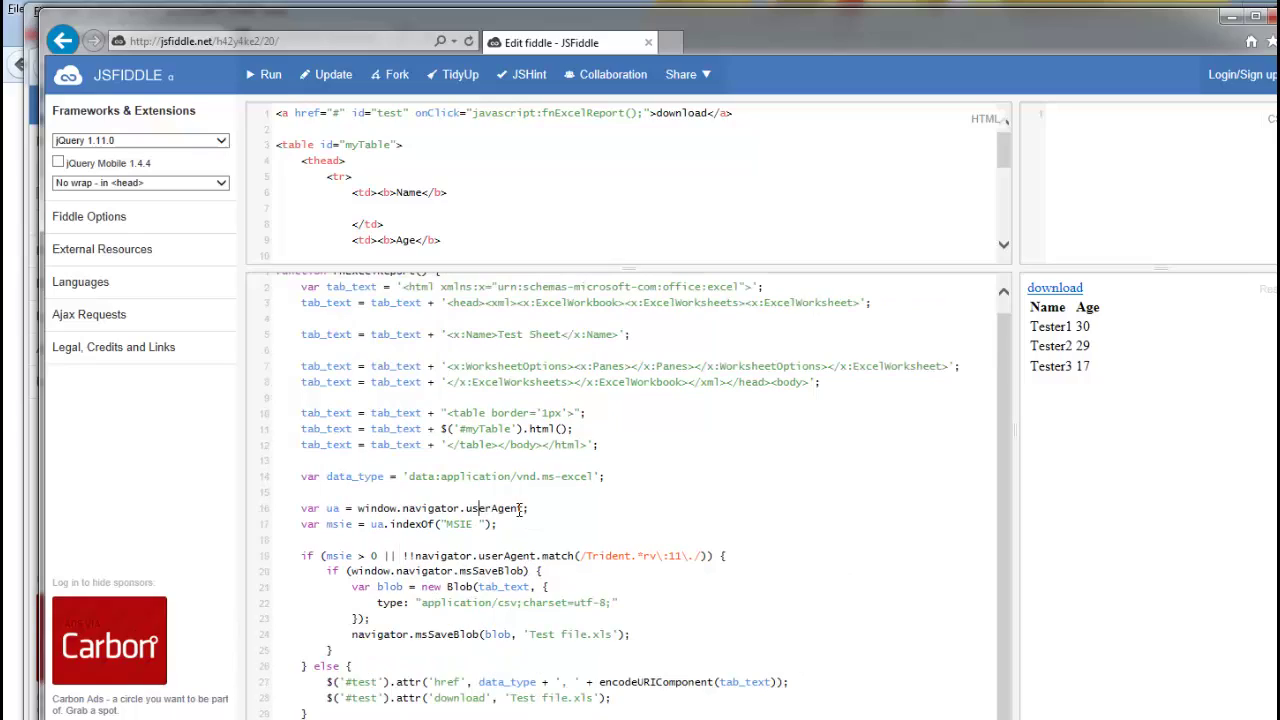
click(478, 587)
Wrap tab_text in brackets as [tab_text] in the Blob call and highlight the msSaveBlob lines.
text([)
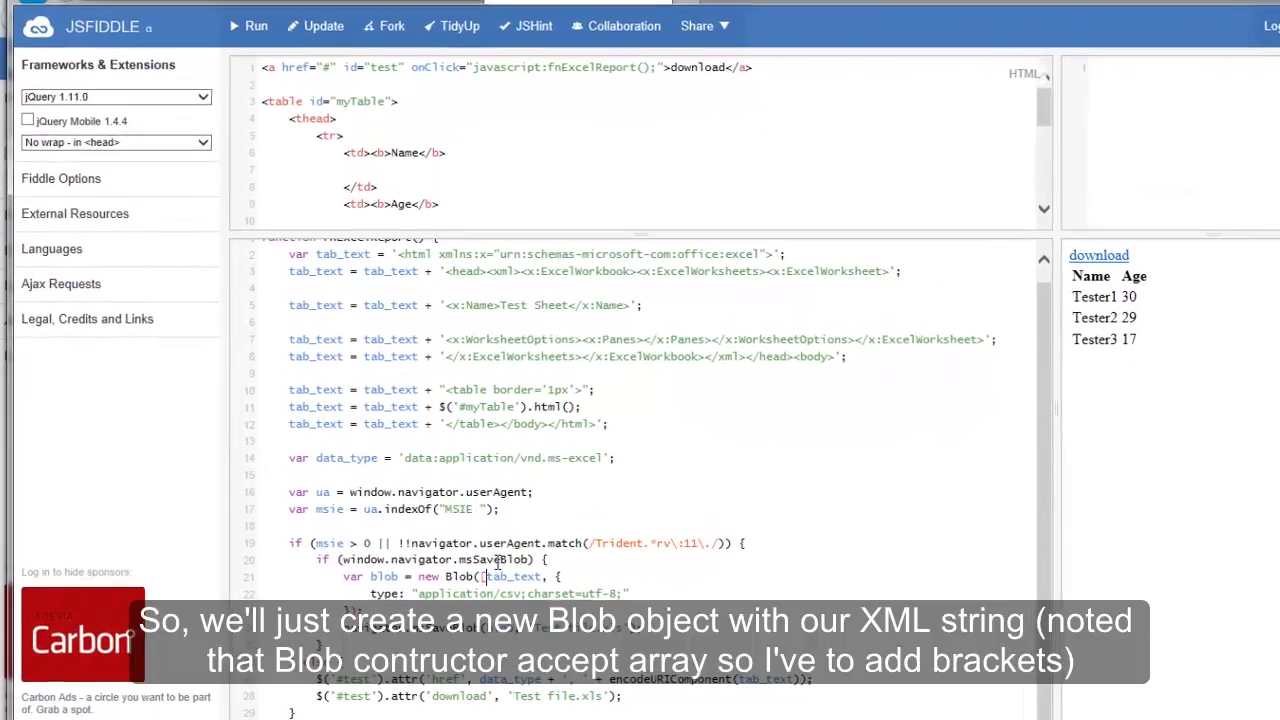
click(541, 571)
text(])
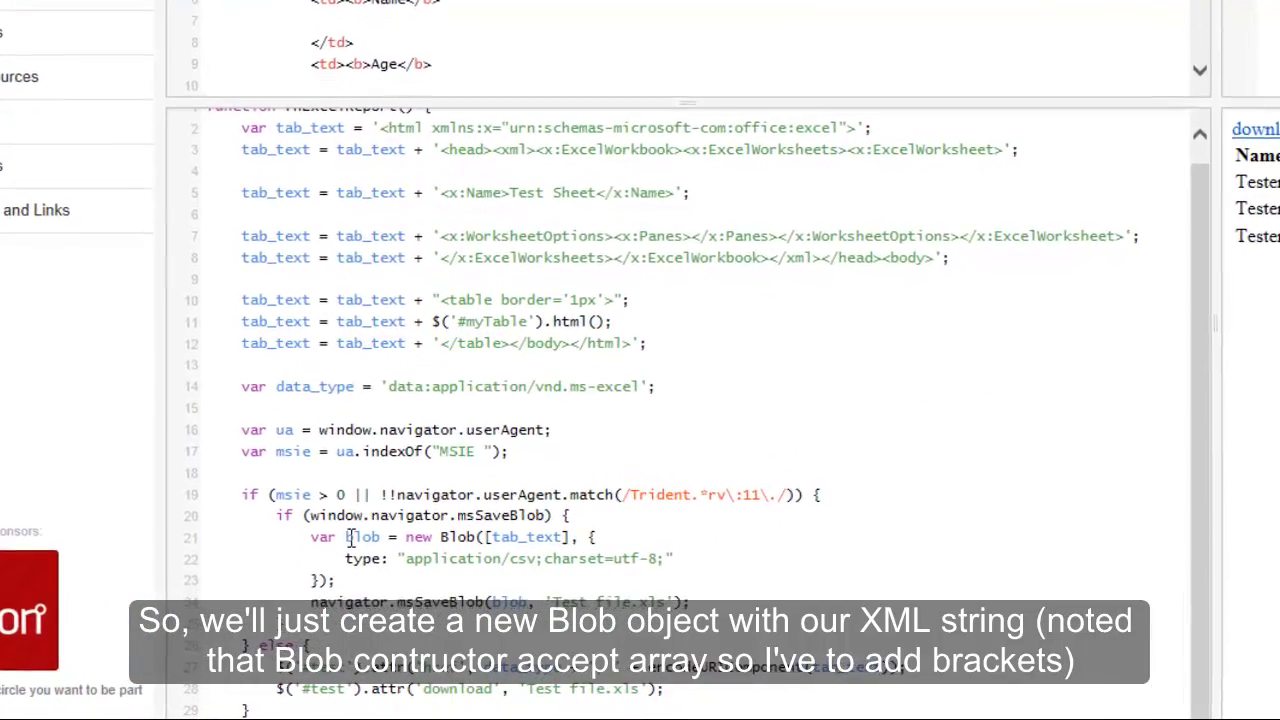
mouse_move(354, 551)
mouse_down()
mouse_move(401, 572)
mouse_move(635, 598)
mouse_up()
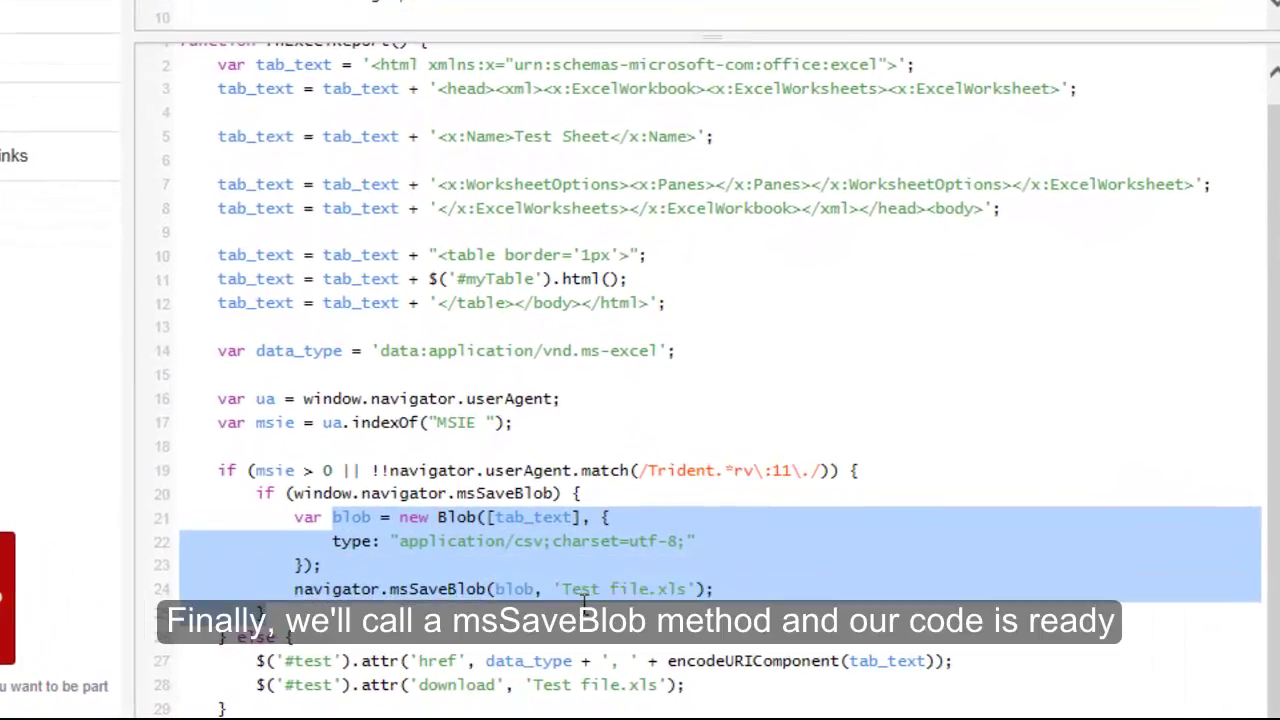
drag(652, 587, 692, 586)
click(713, 582)
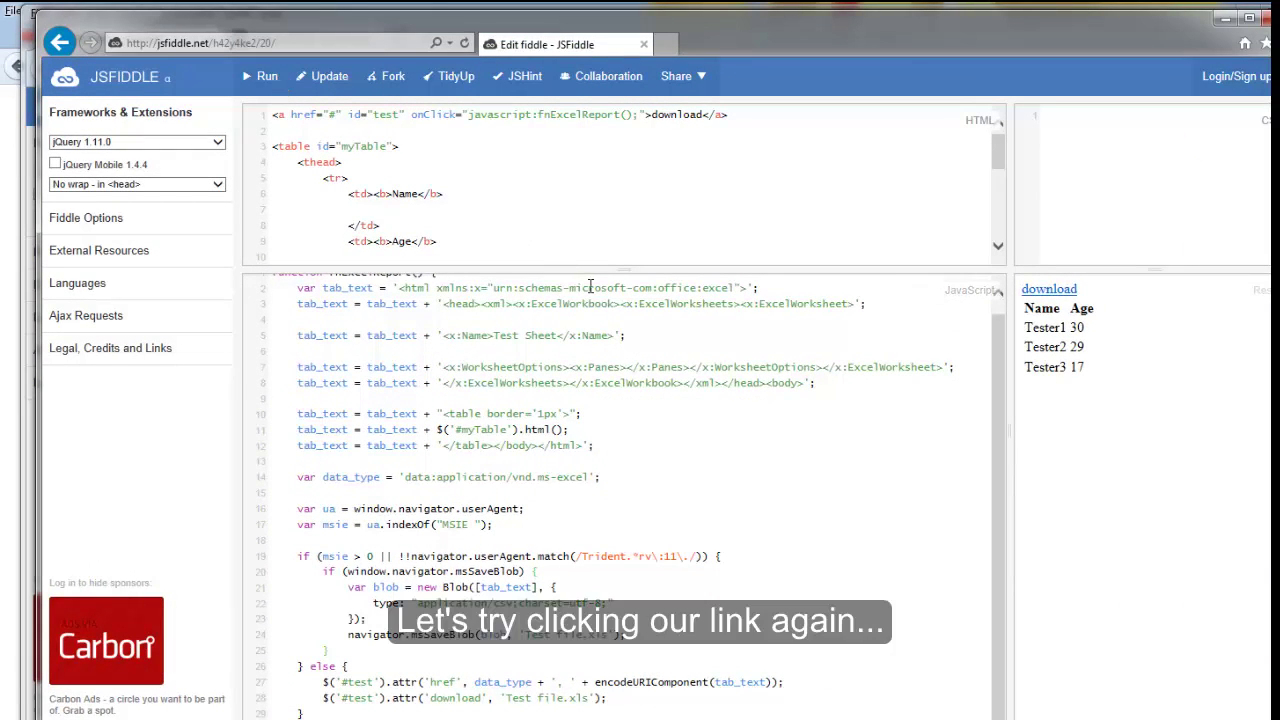
Export the table from the download link, save Test file.xls, and open it in Excel.
click(1053, 292)
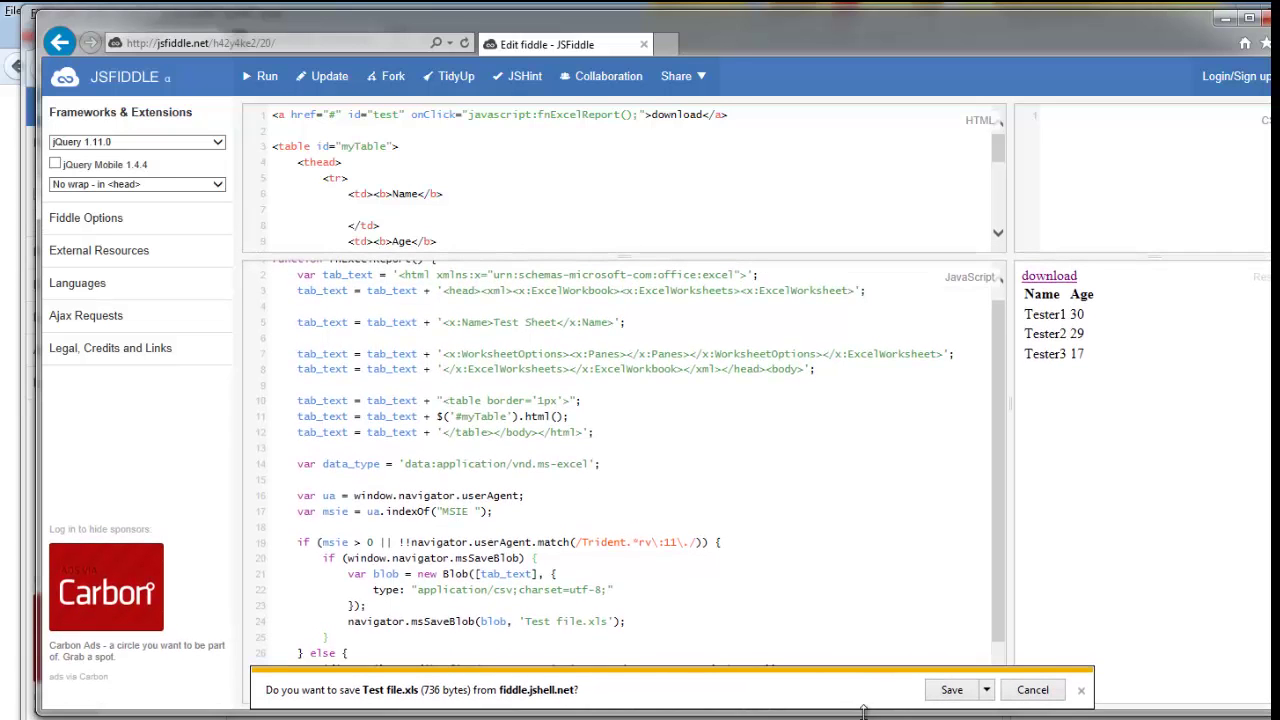
click(952, 690)
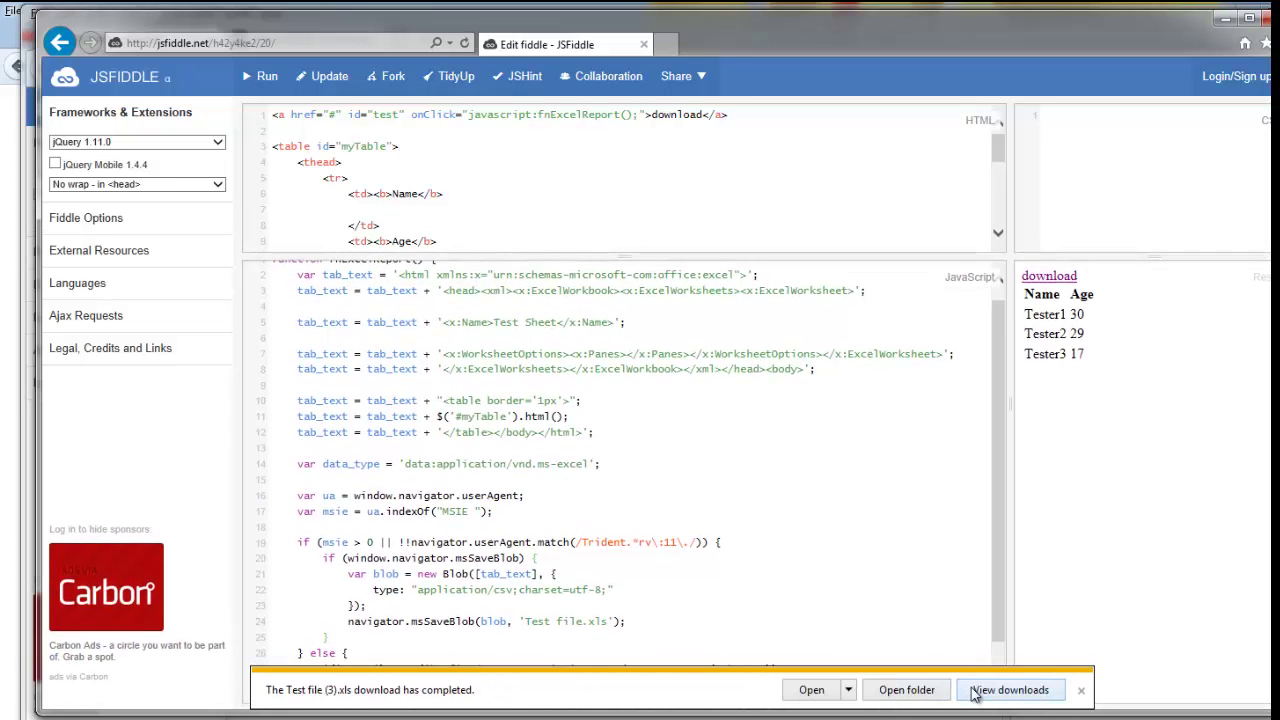
click(826, 698)
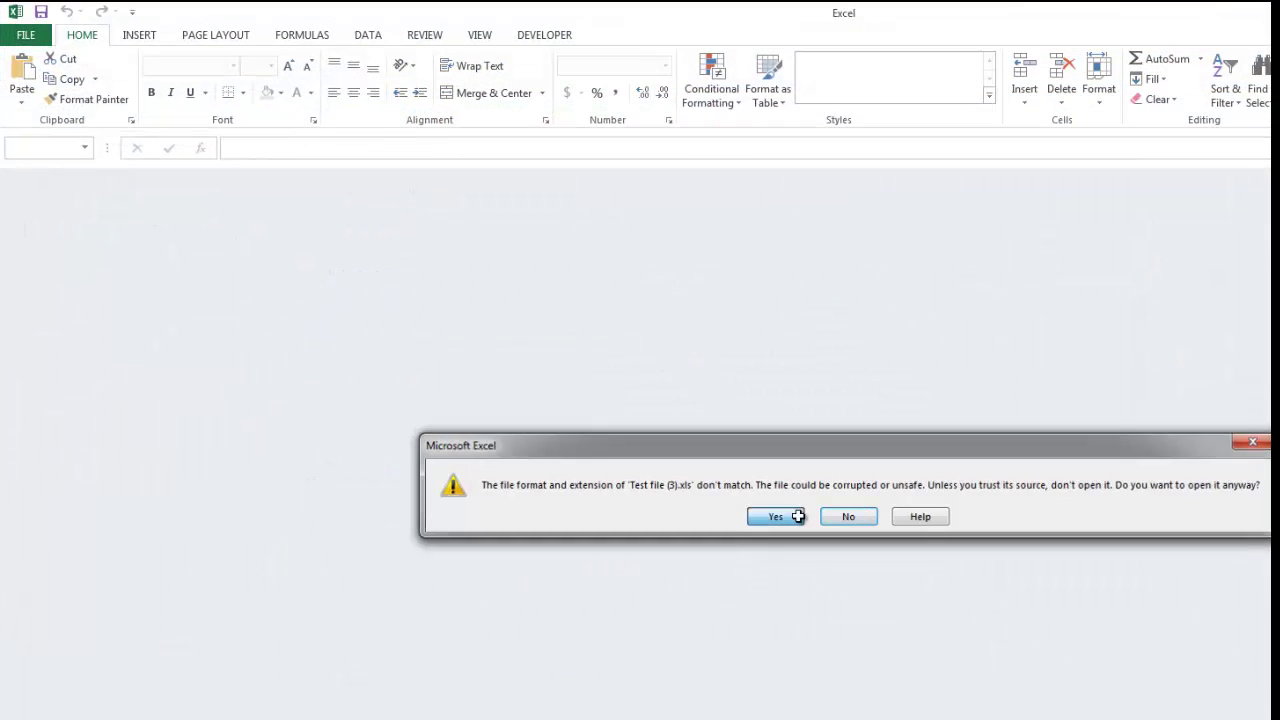
Accept the file-format warning to open Test file (3).xls in Excel.
click(790, 517)
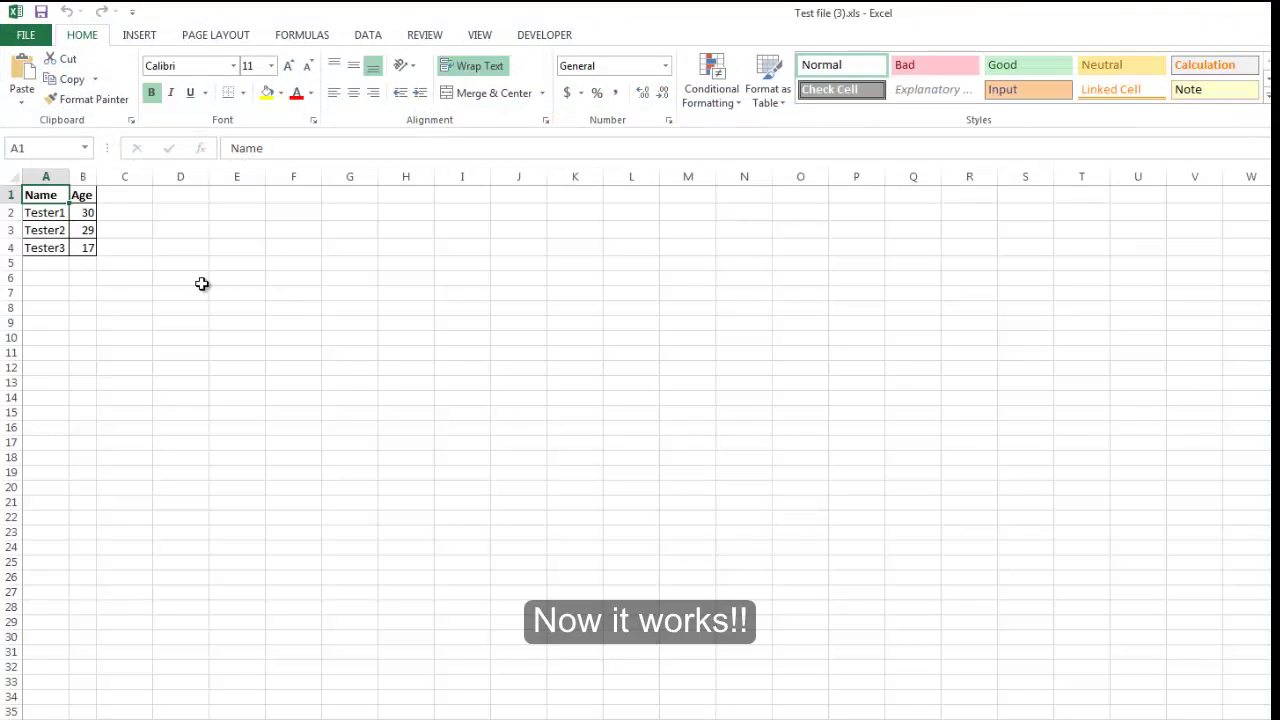